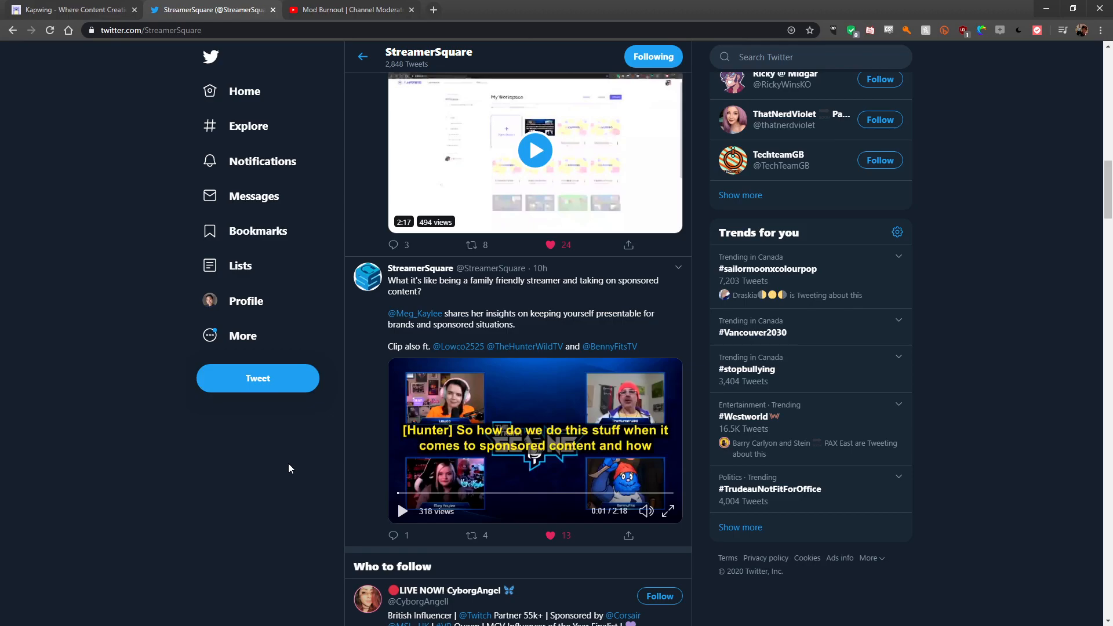
- Start a new Kapwing project using a specific tool and open the Subtitler
scroll(288, 464, "up", 5)
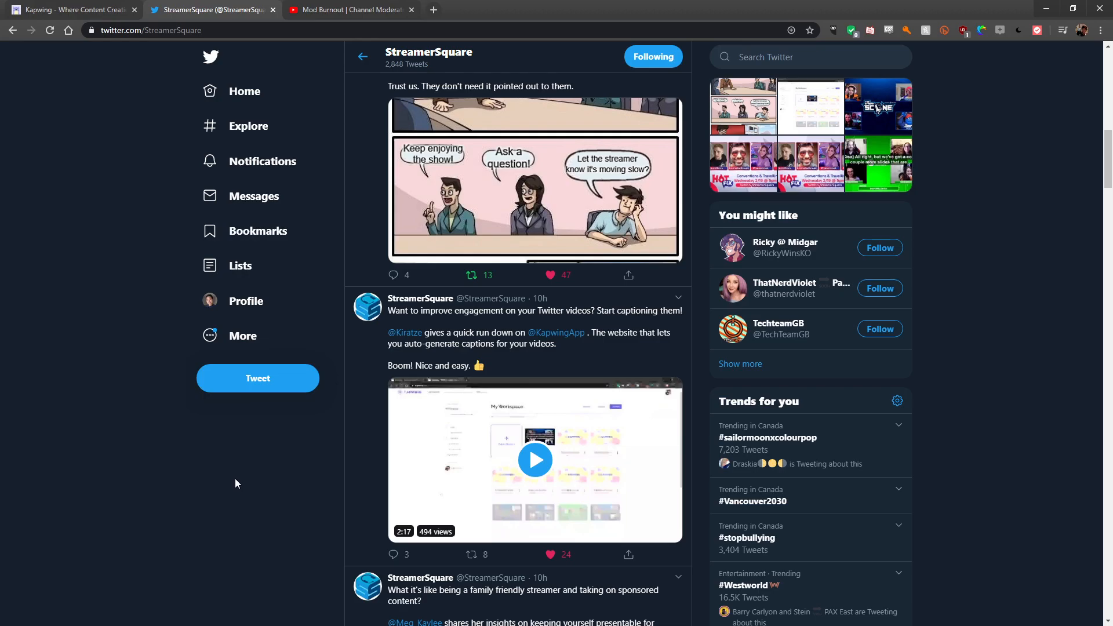
left_click(64, 7)
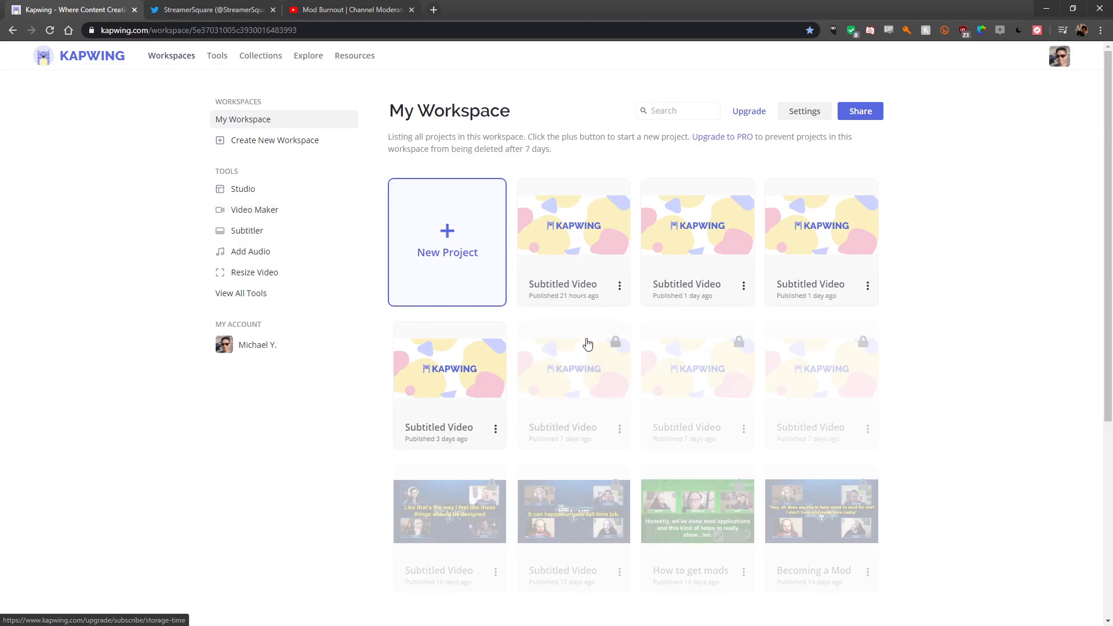
left_click(496, 273)
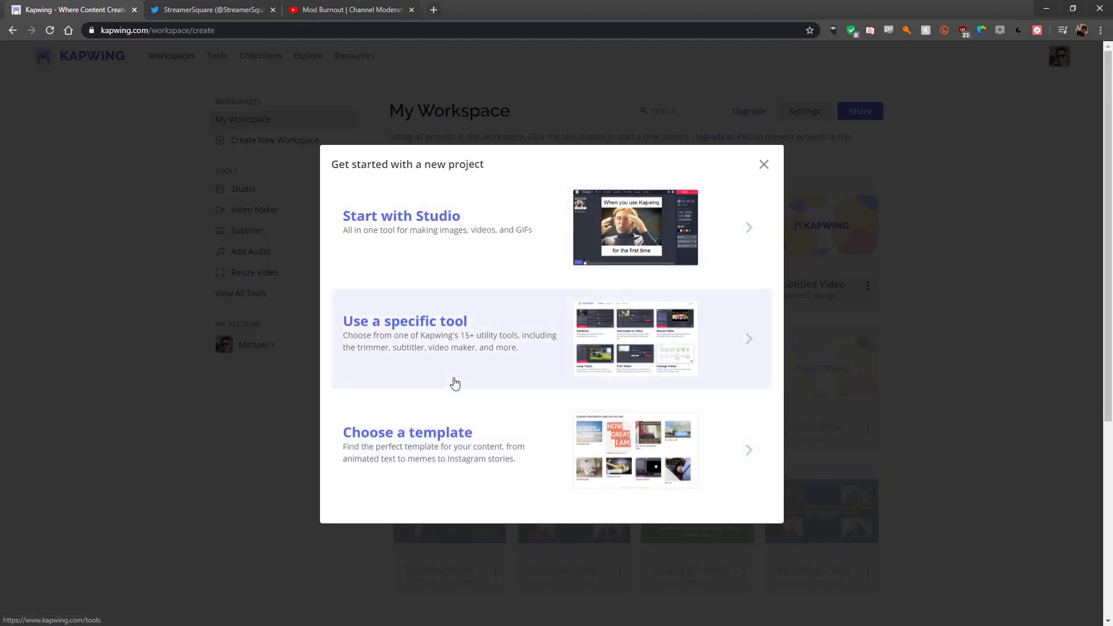
left_click(455, 380)
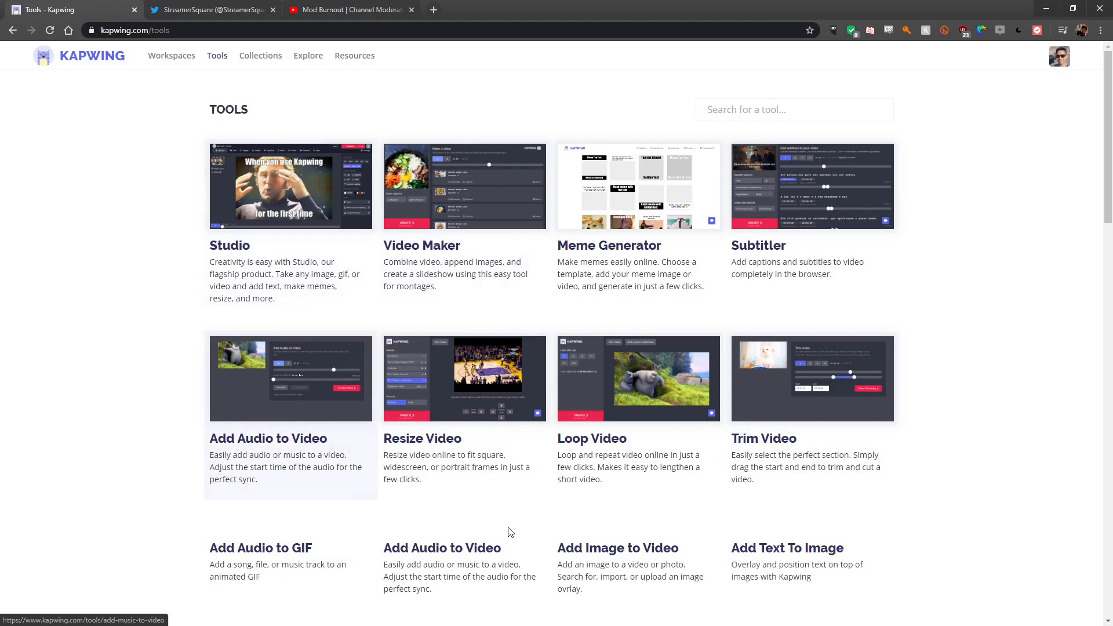
scroll(524, 372, "down", 20)
scroll(989, 430, "up", 20)
scroll(989, 430, "up", 1)
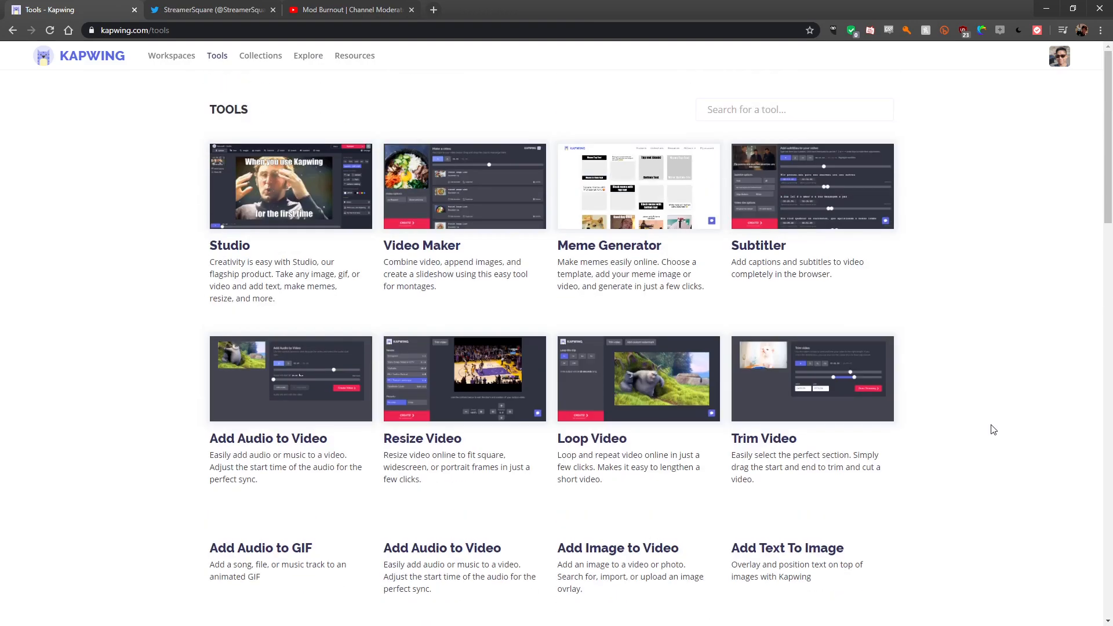
left_click(804, 185)
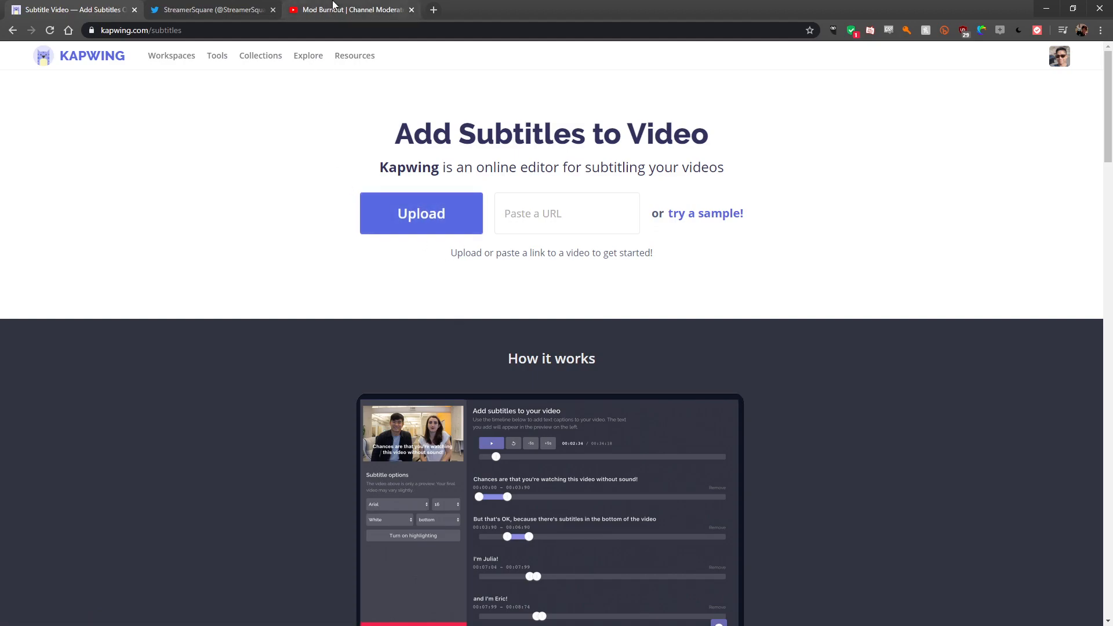
- Copy the URL of the Mod Burnout YouTube video
left_click(348, 10)
scroll(288, 374, "down", 5)
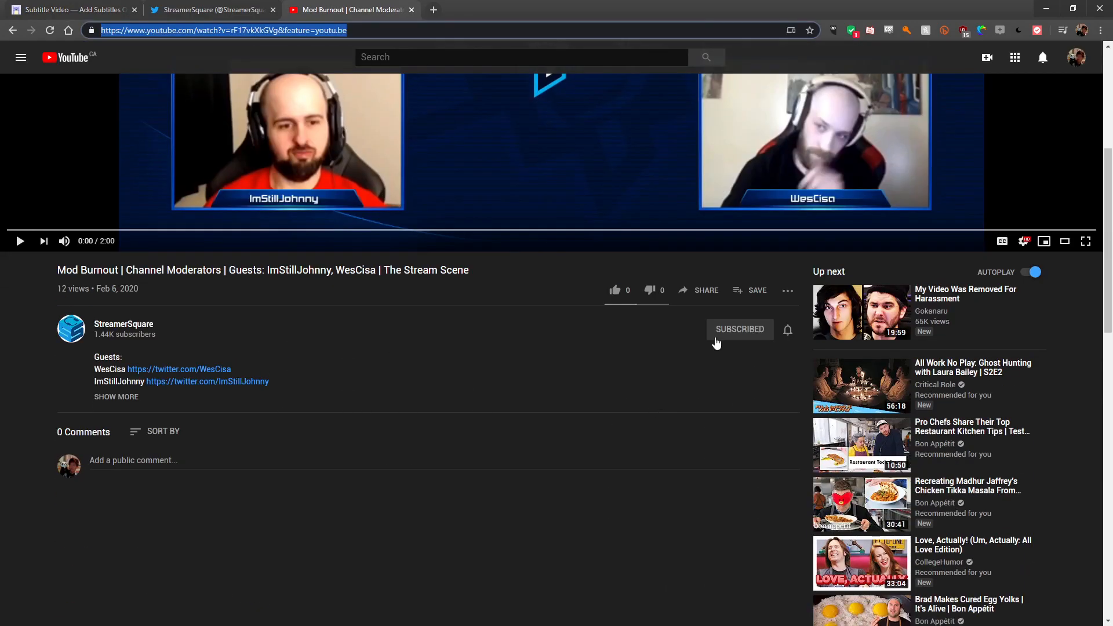
scroll(646, 341, "up", 5)
right_click(348, 396)
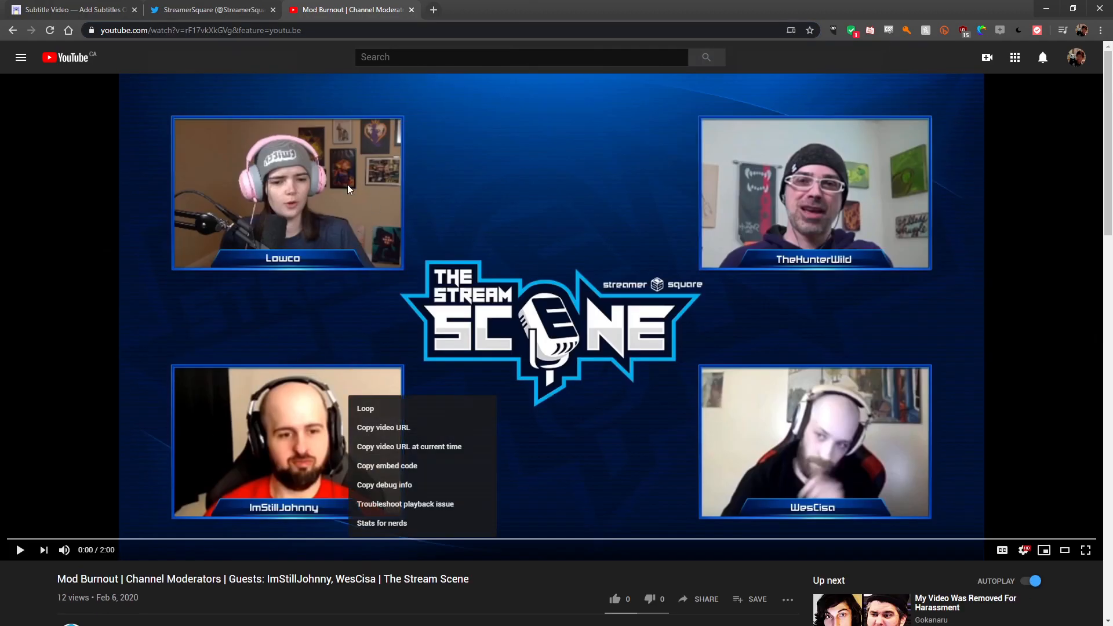
left_click(349, 593)
left_click(295, 29)
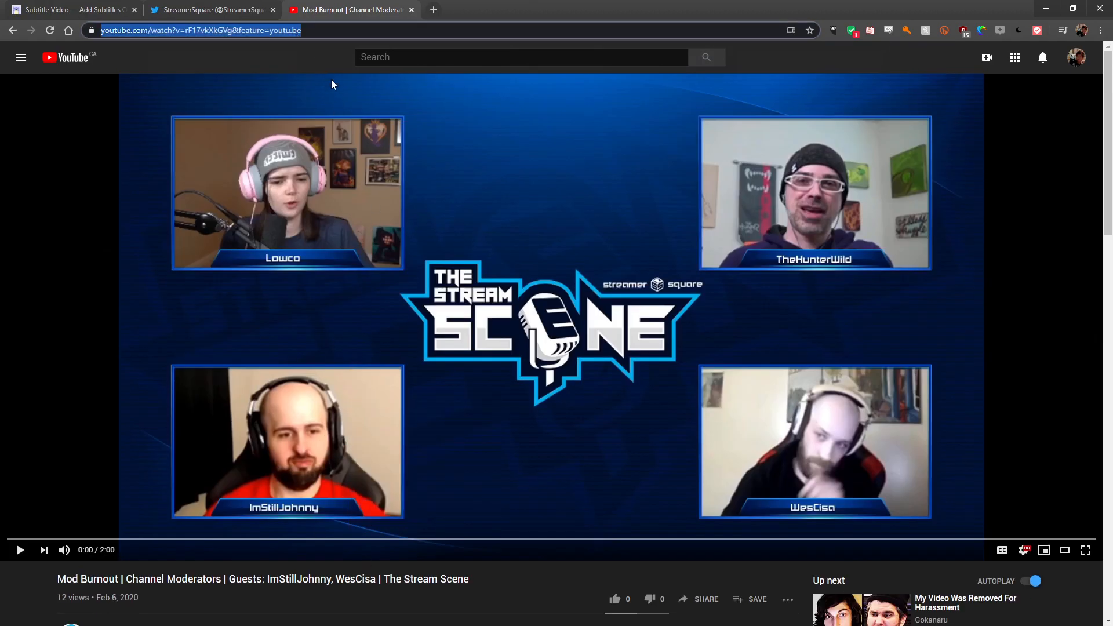
key("ctrl+c")
- Paste the video URL into the Subtitler's URL field to load the video
left_click(70, 9)
left_click(569, 203)
key("ctrl+v")
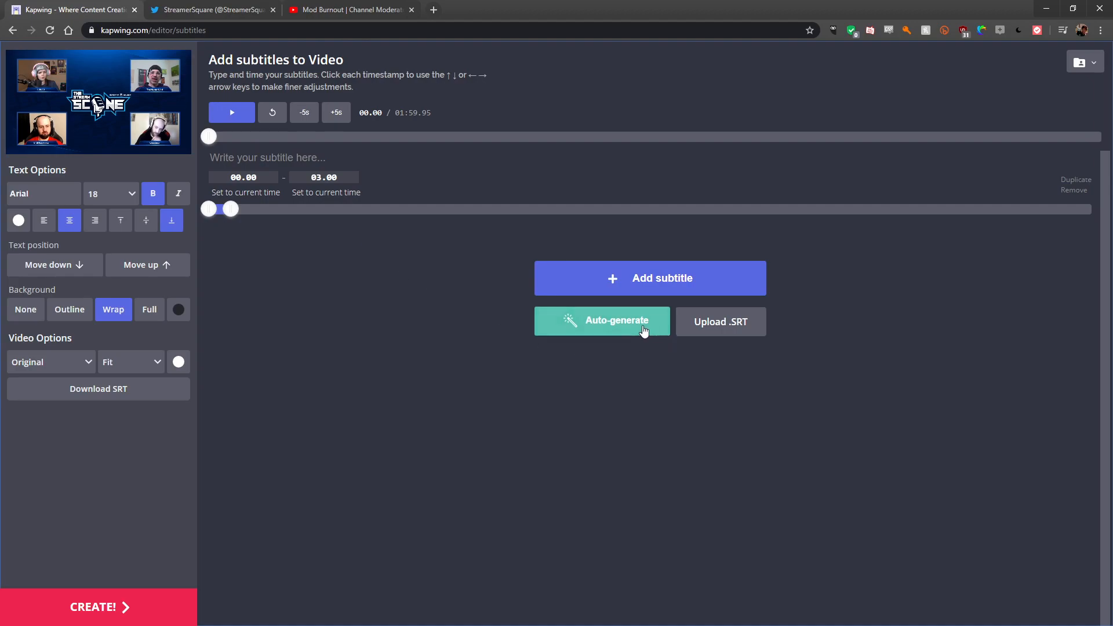
- Auto-generate subtitles with the video language set to English (United States)
left_click(637, 331)
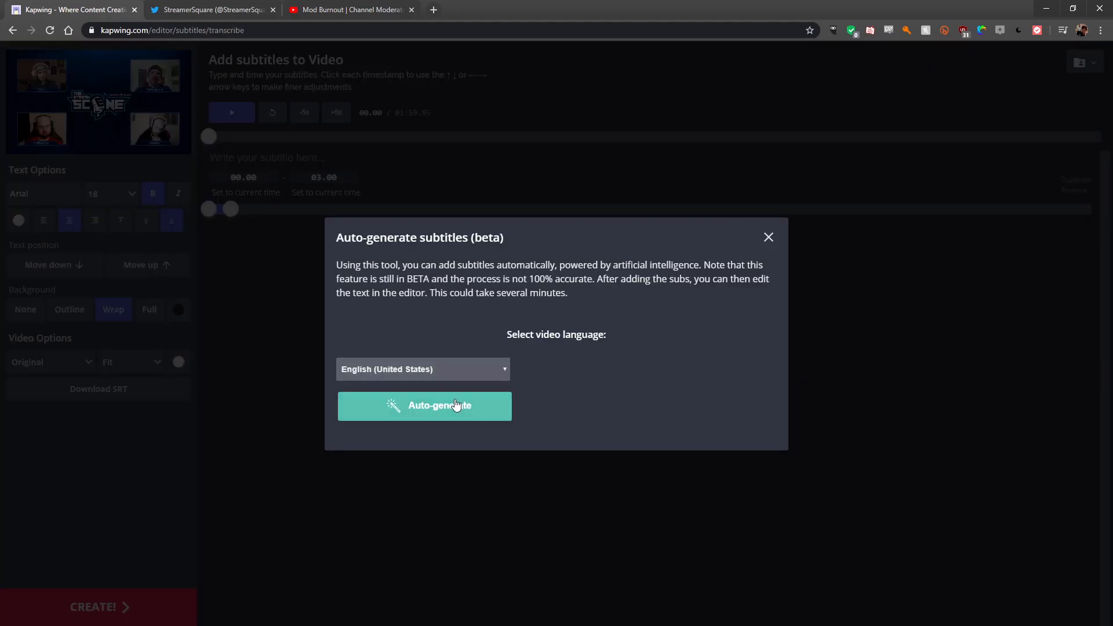
left_click(440, 370)
left_click(648, 380)
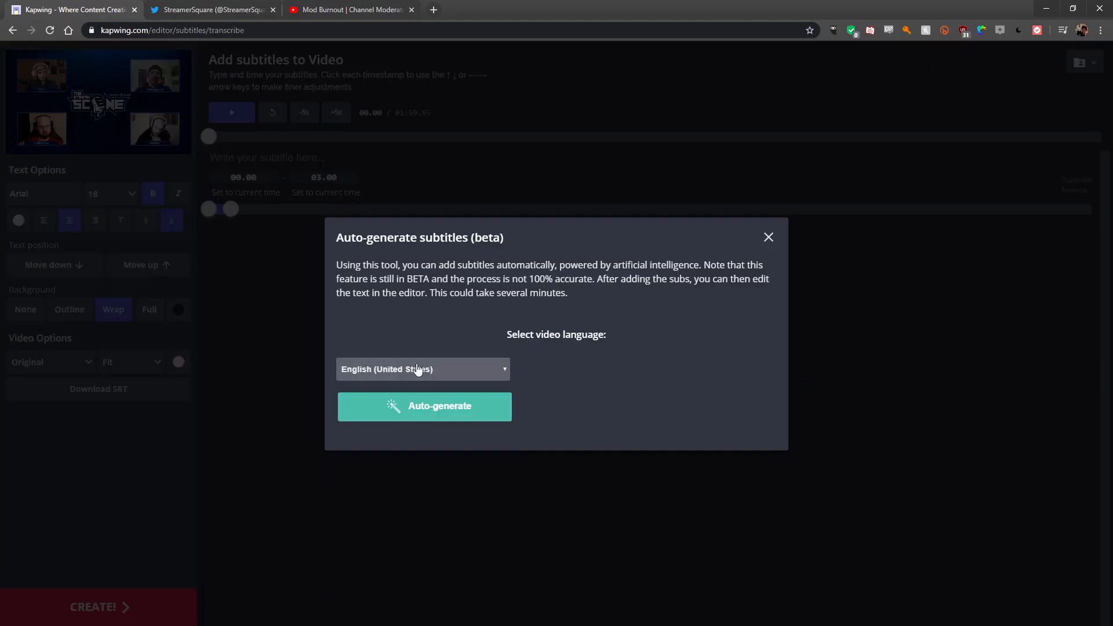
left_click(457, 396)
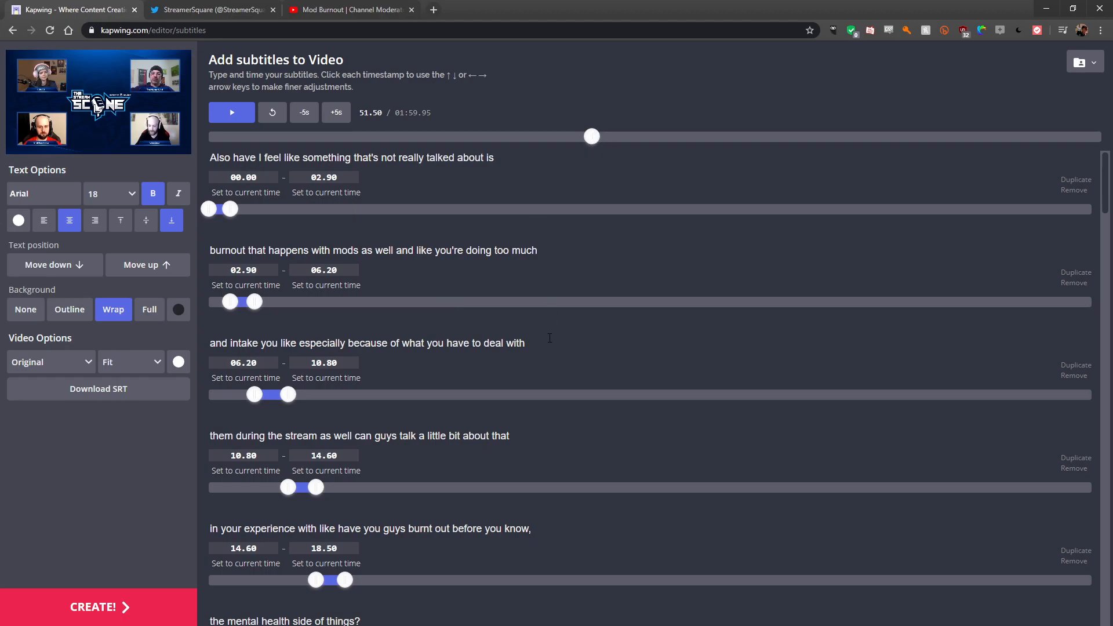
- Rewind to the start and play back the generated subtitles in the preview
scroll(550, 338, "down", 20)
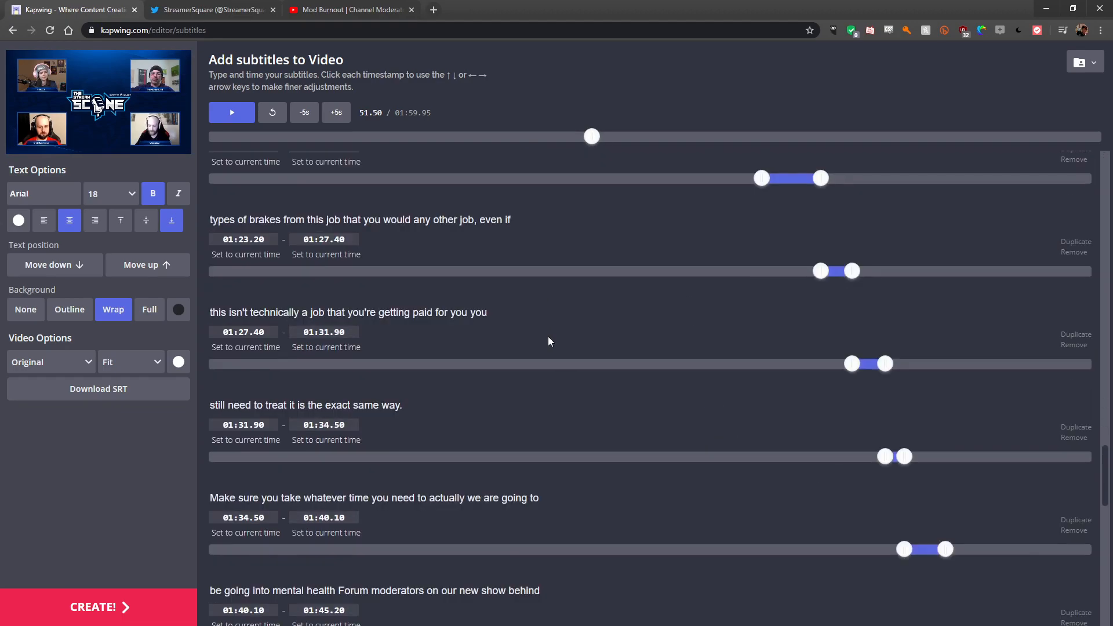
scroll(545, 341, "up", 20)
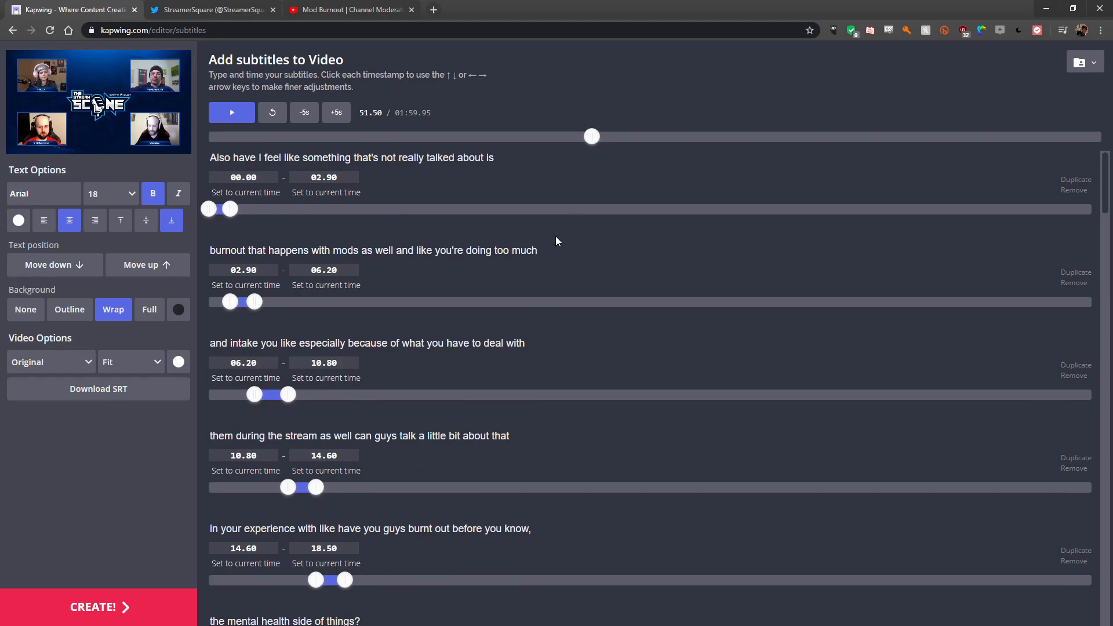
left_click(207, 137)
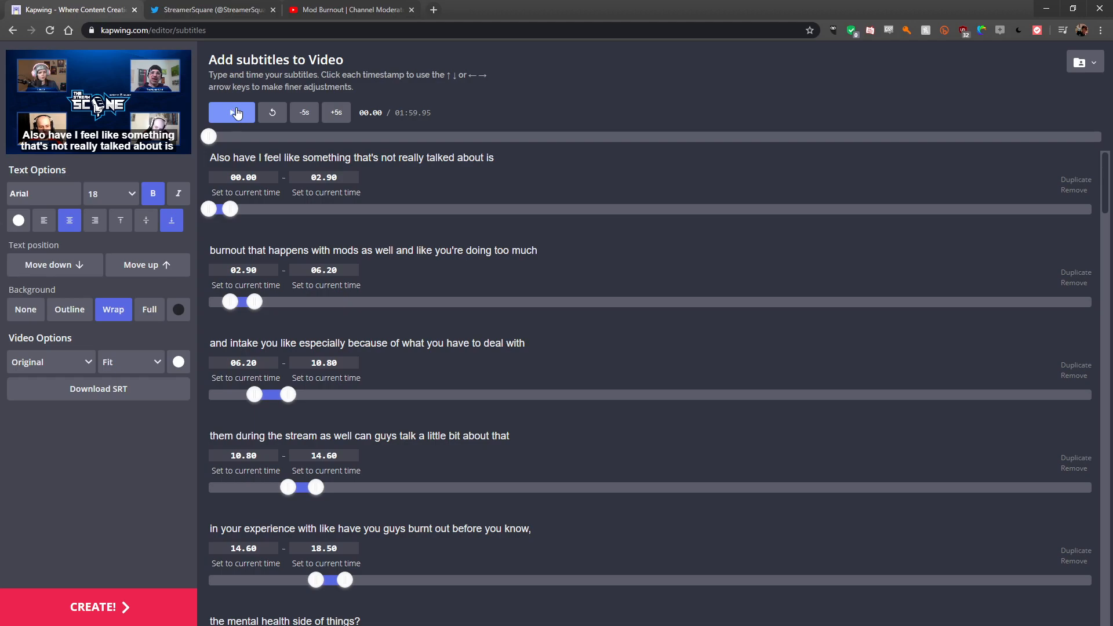
left_click(232, 113)
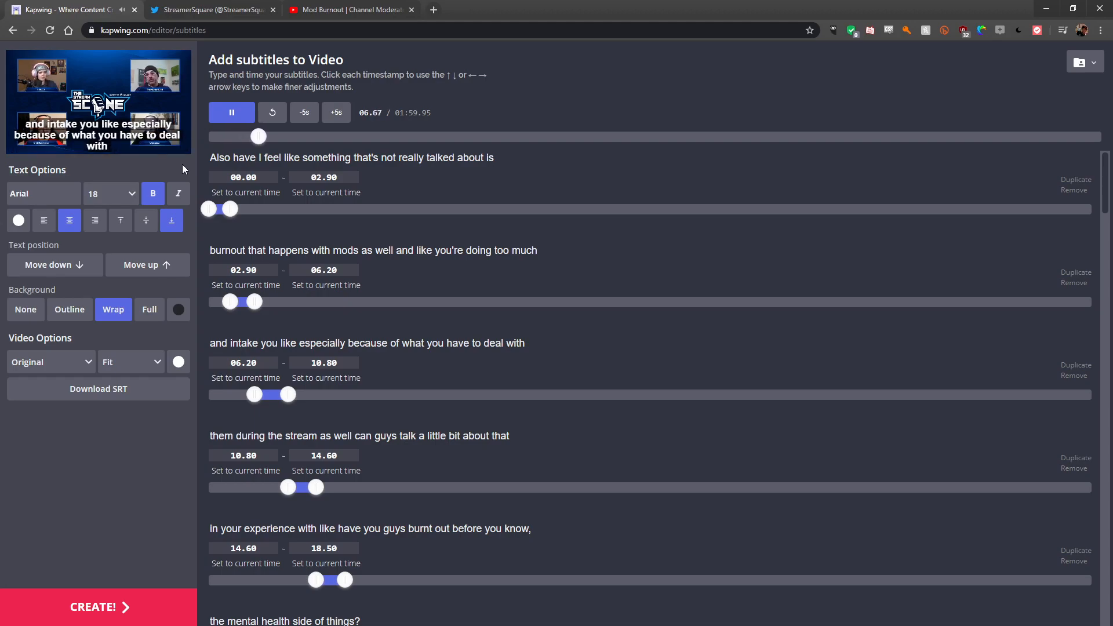
left_click(232, 115)
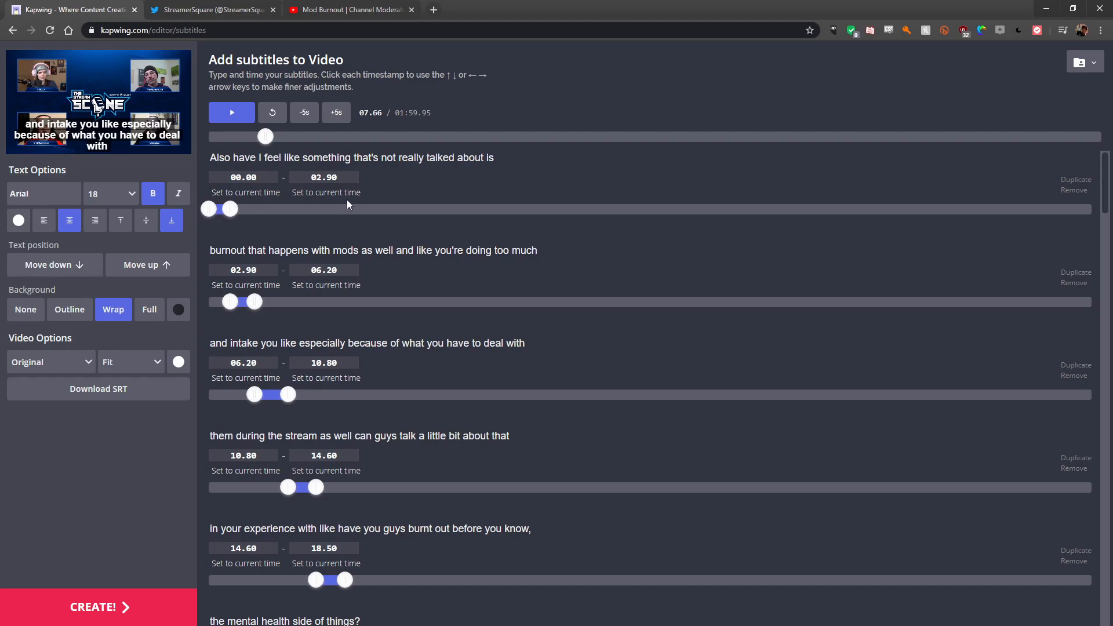
- Scroll through the subtitle list and inspect the lines around the 48-second mark
scroll(383, 200, "down", 8)
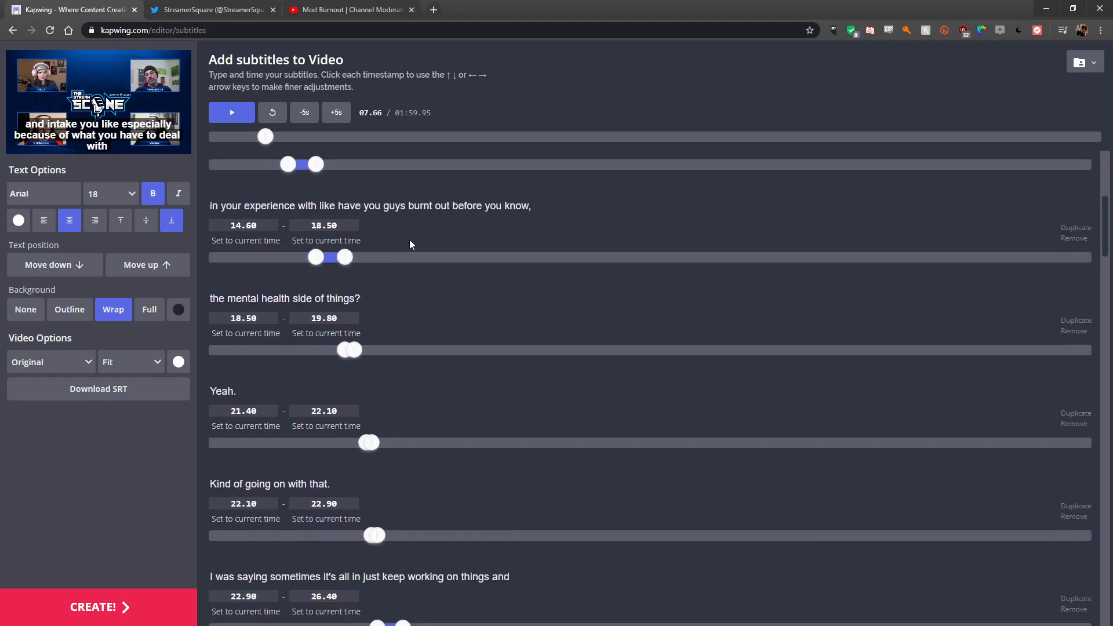
scroll(400, 282, "down", 20)
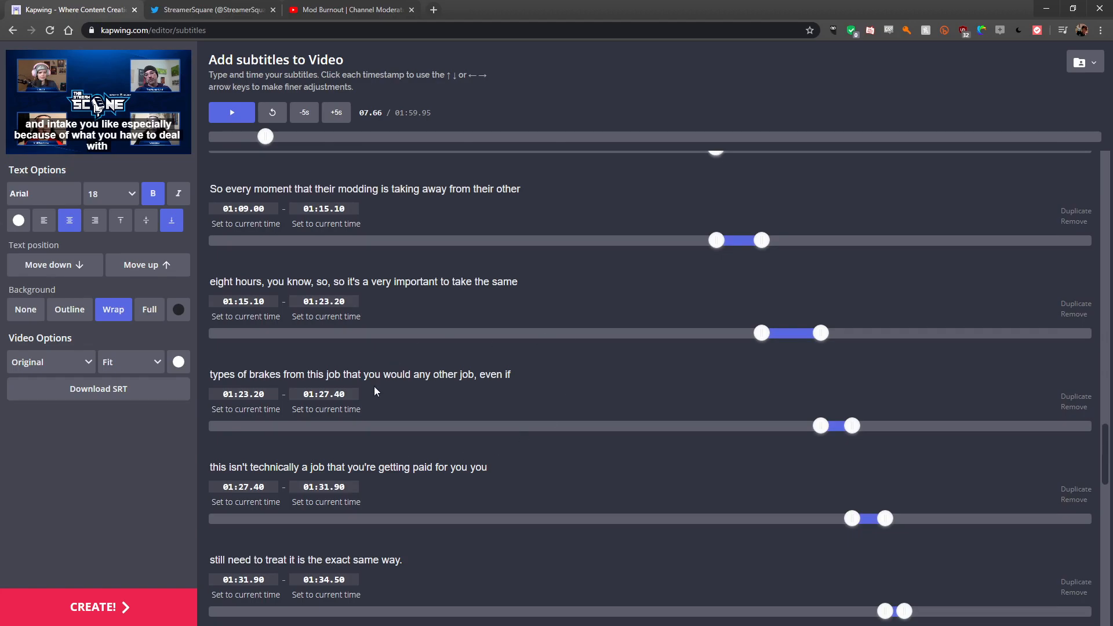
scroll(382, 406, "up", 8)
scroll(395, 419, "up", 3)
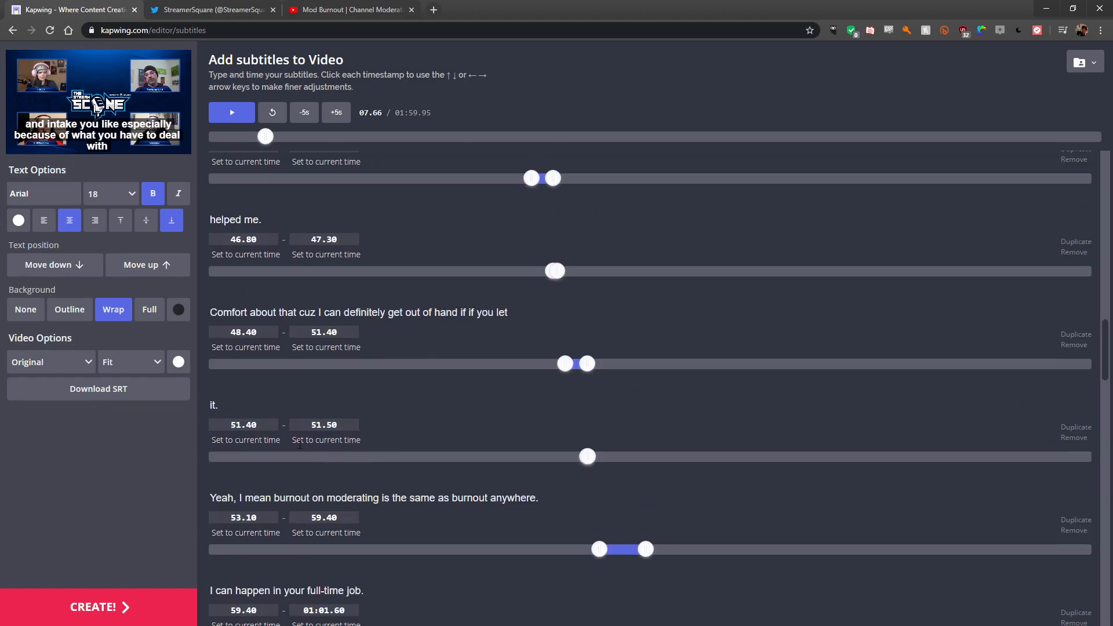
left_click(234, 404)
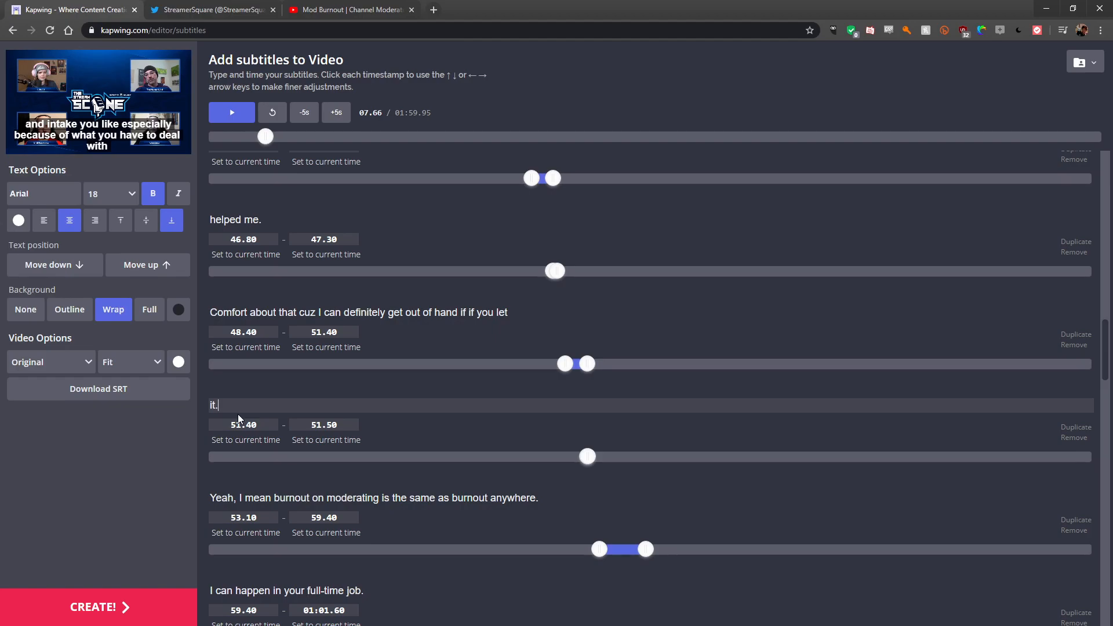
left_click(518, 317)
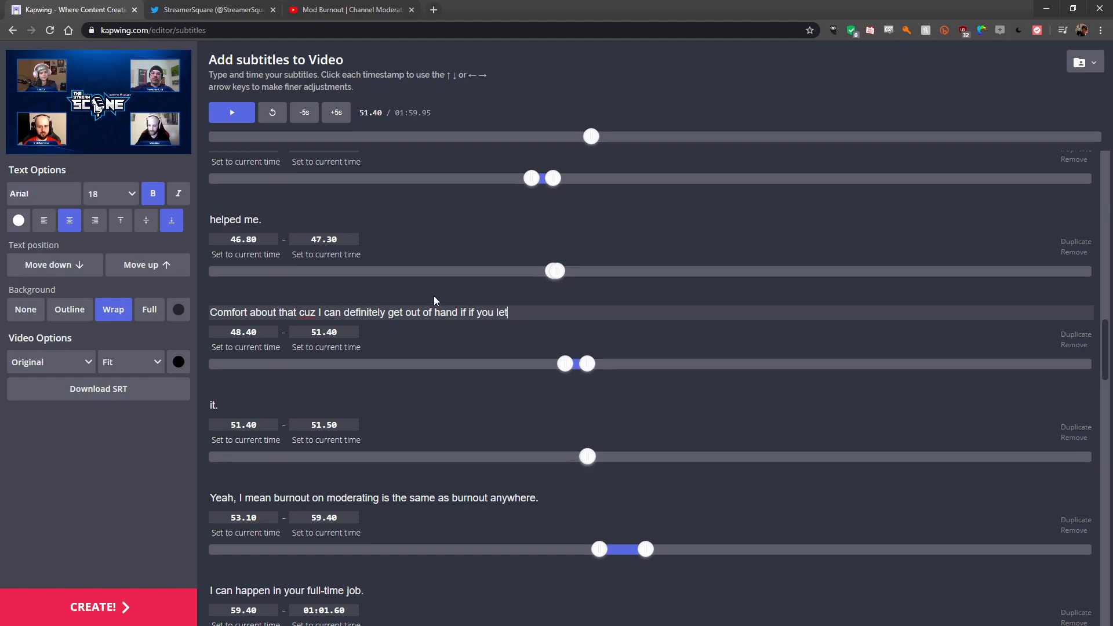
left_click(273, 225)
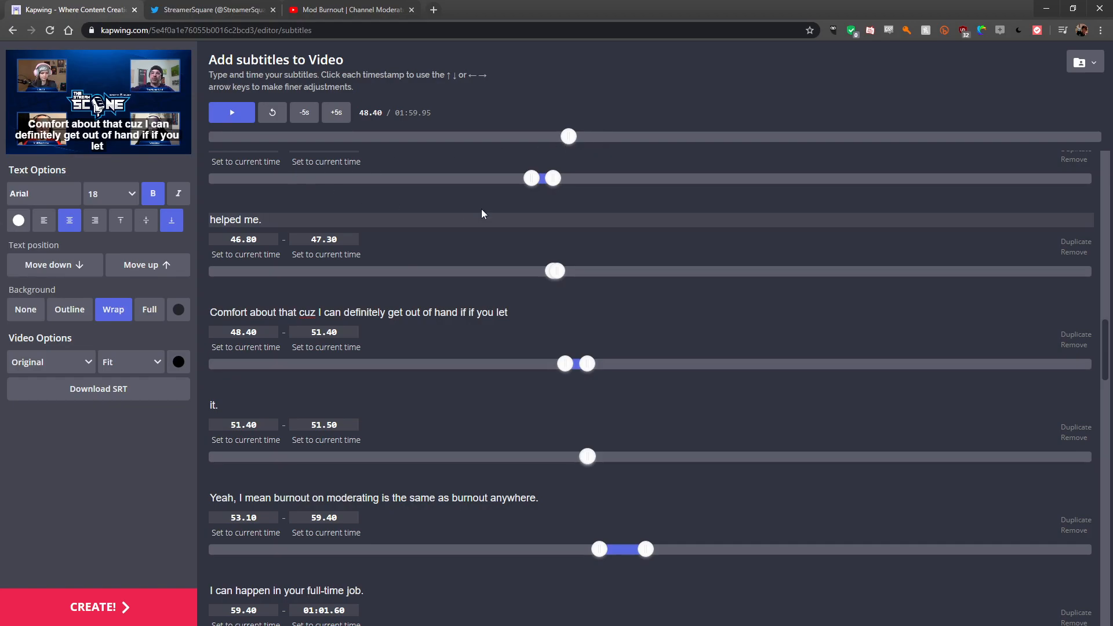
scroll(458, 209, "up", 3)
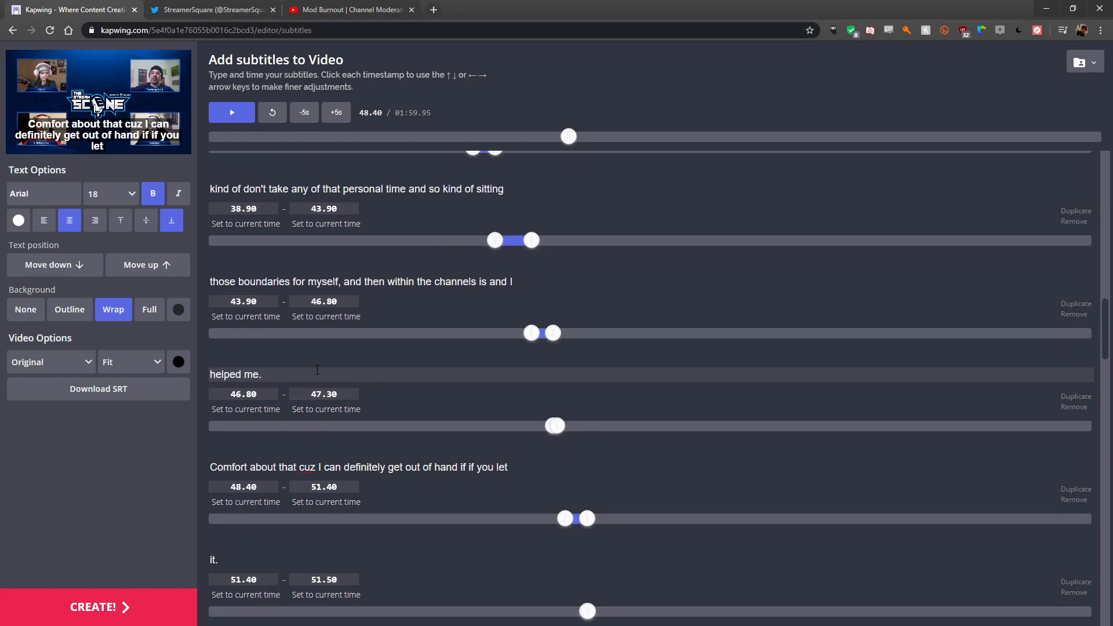
scroll(298, 355, "down", 6)
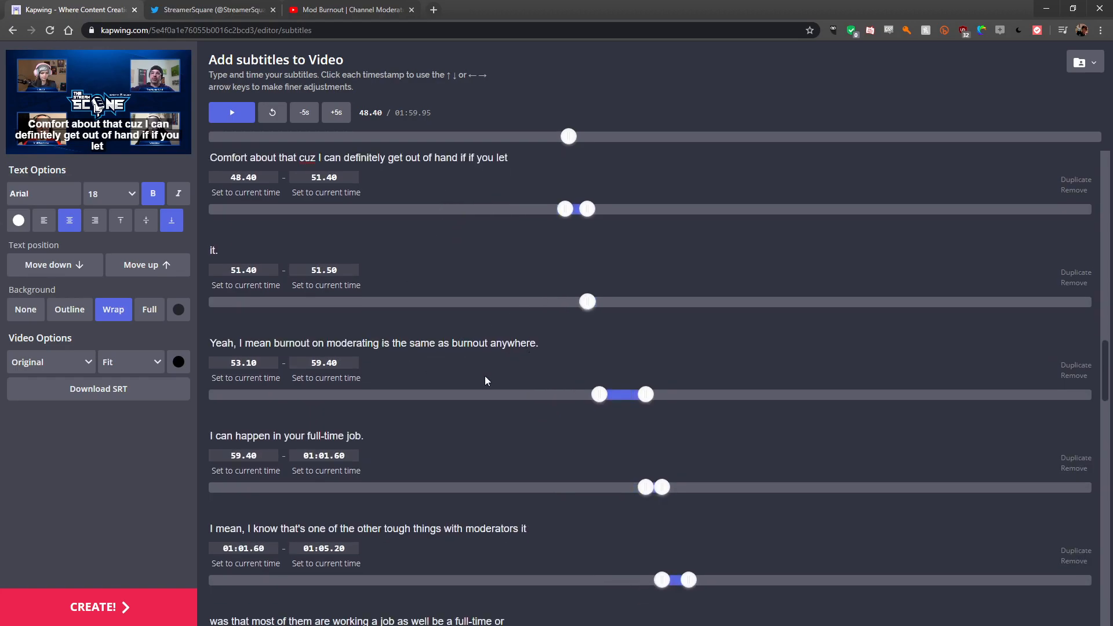
scroll(372, 359, "up", 3)
- Append "it." to the end of the "Comfort about that cuz…" subtitle line
left_click(528, 313)
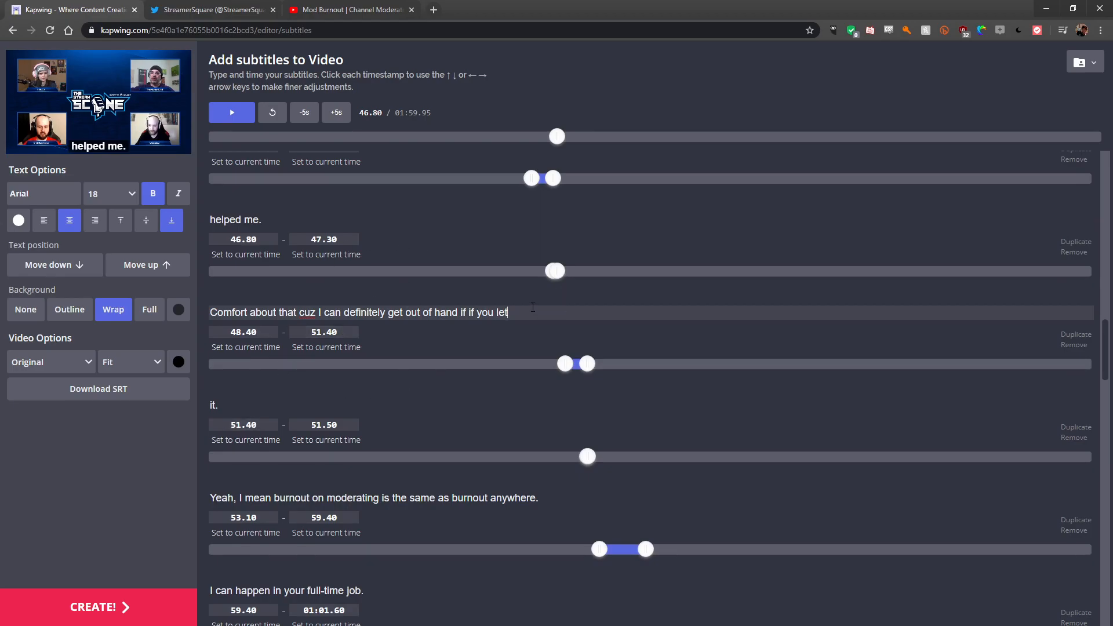
type("it.")
left_click(524, 292)
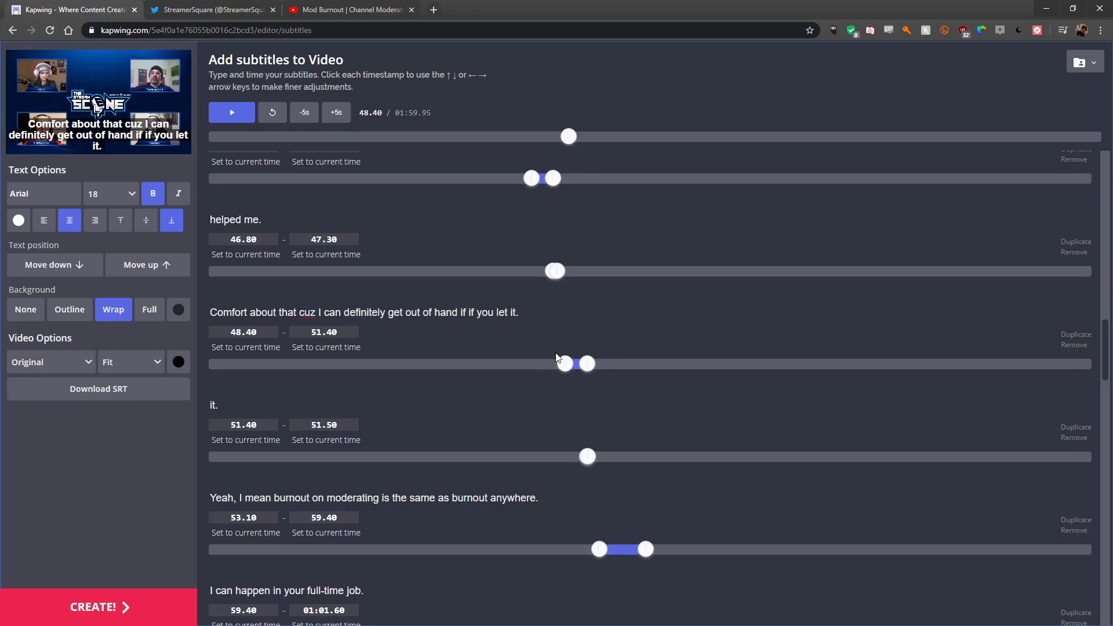
- Replace the word "Comfort" with "Combat" at the start of that subtitle line
left_click(224, 119)
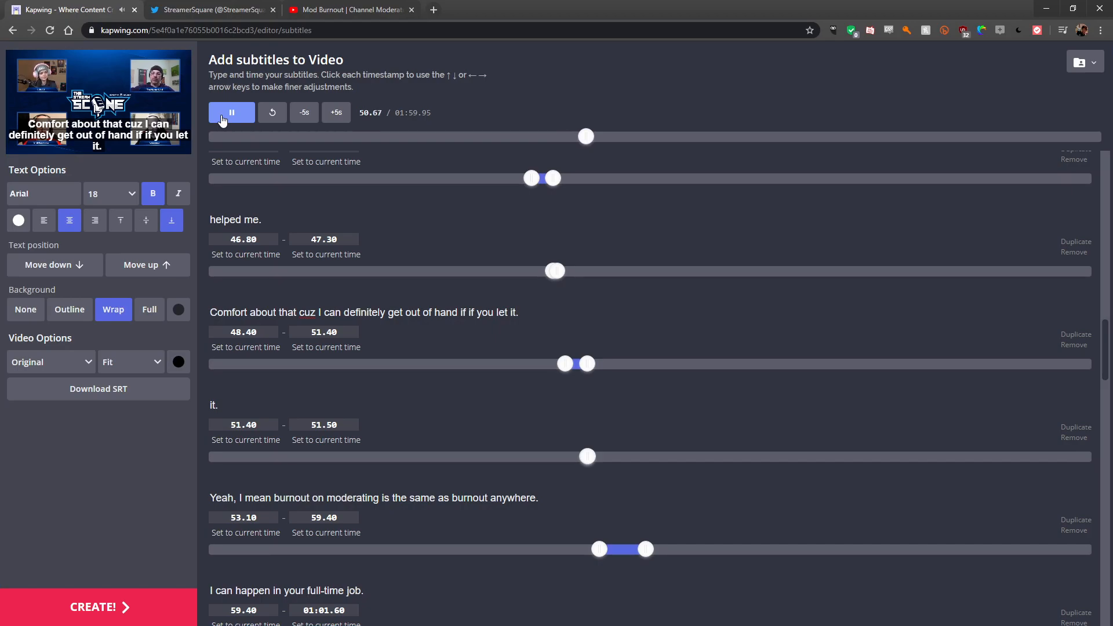
left_click(223, 118)
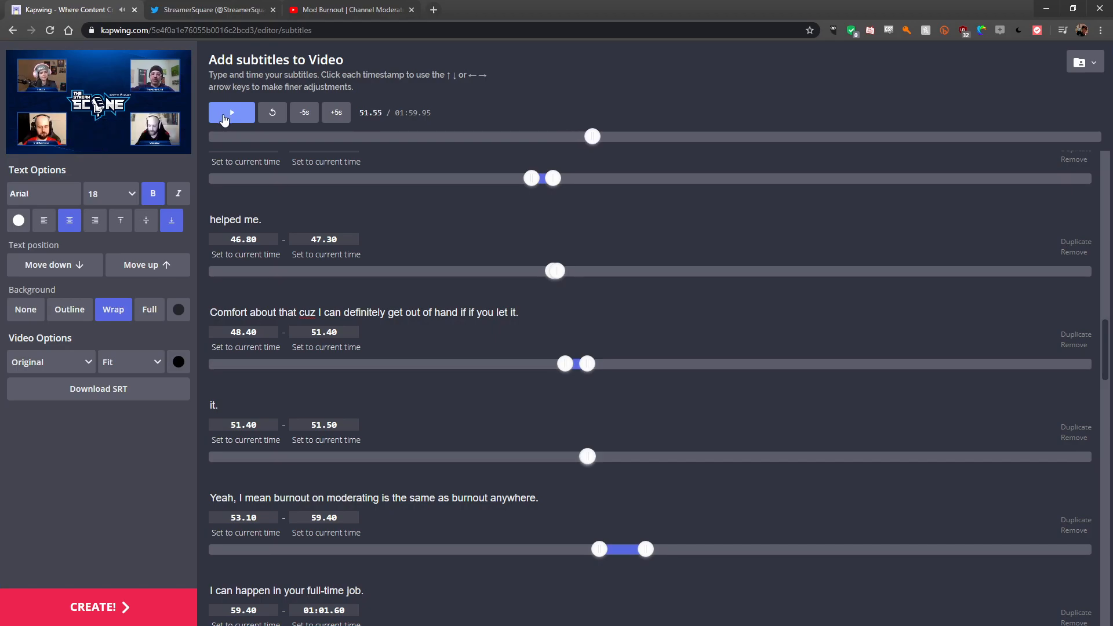
double_click(246, 312)
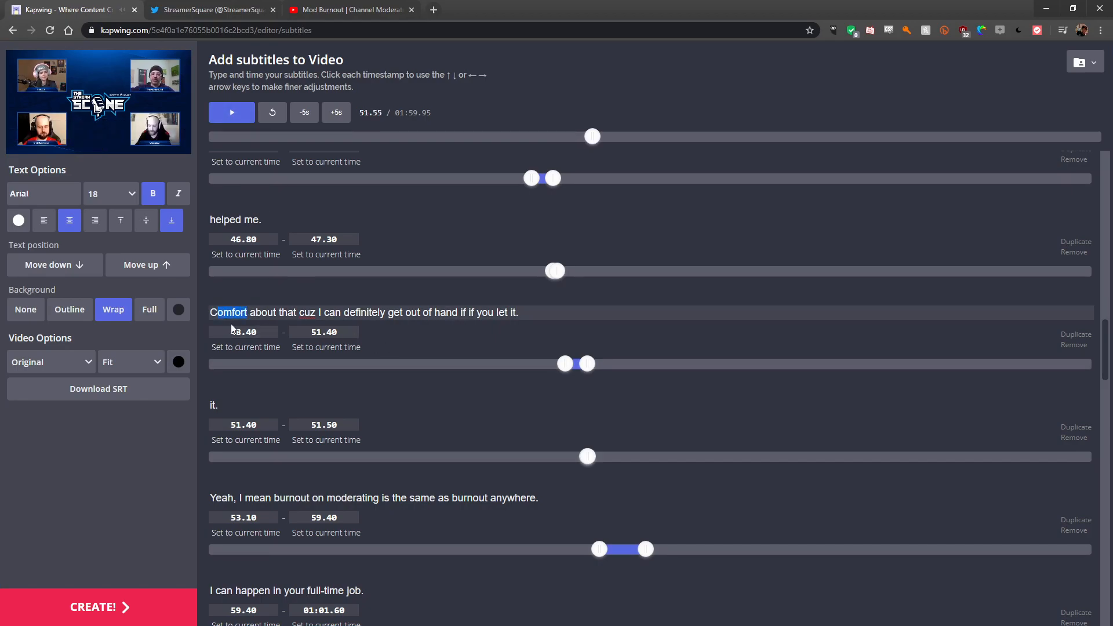
type("Combat")
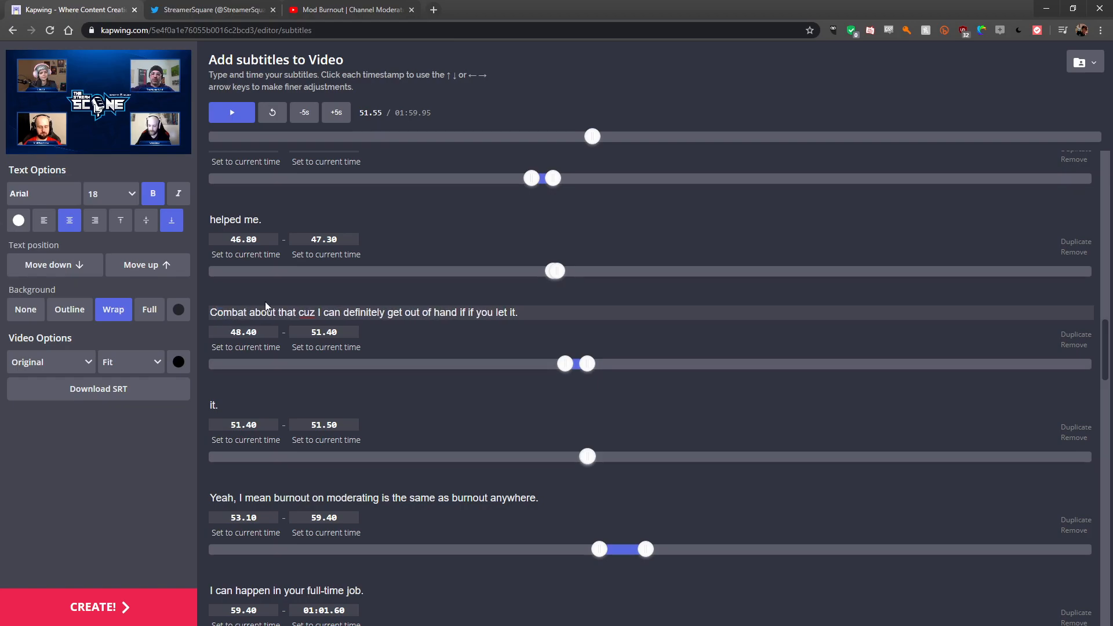
- Play back the corrected subtitle line from its start time
left_click(483, 334)
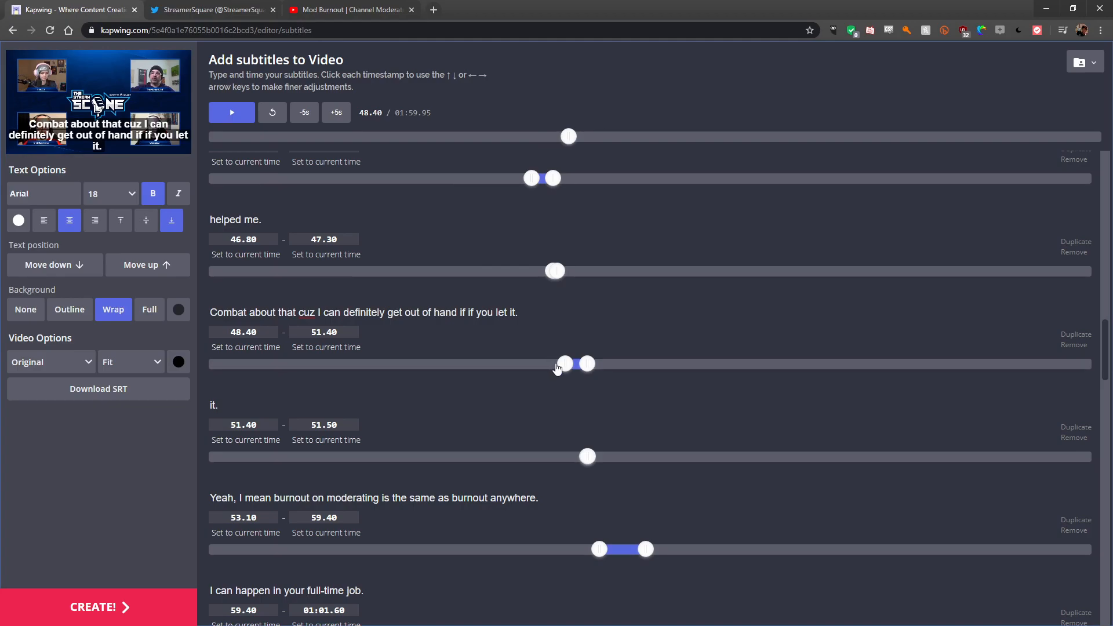
left_click(233, 114)
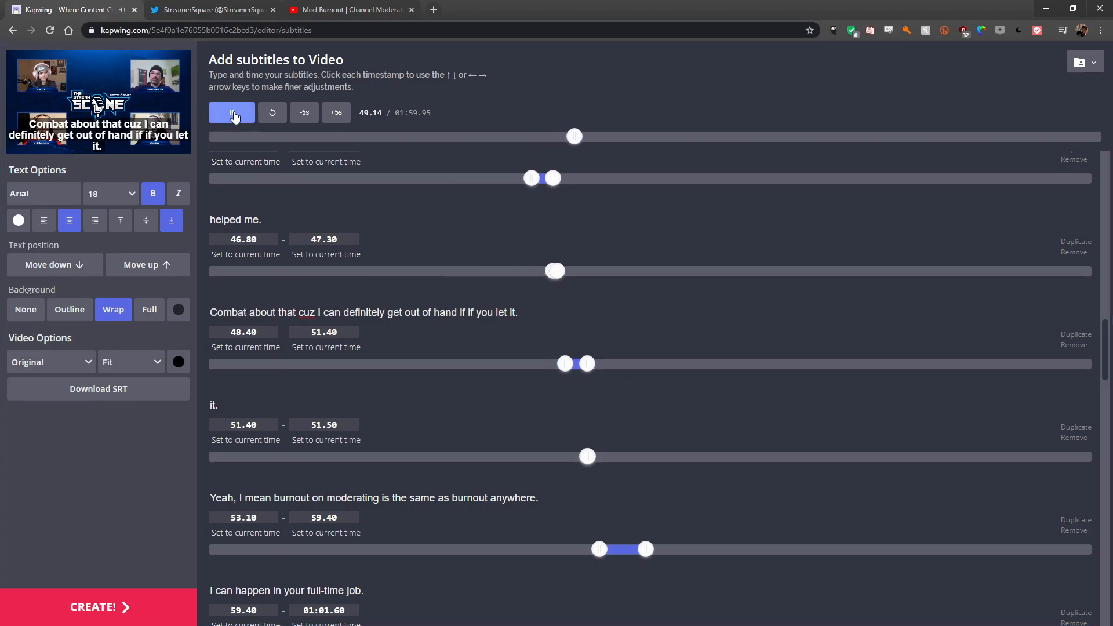
left_click(233, 114)
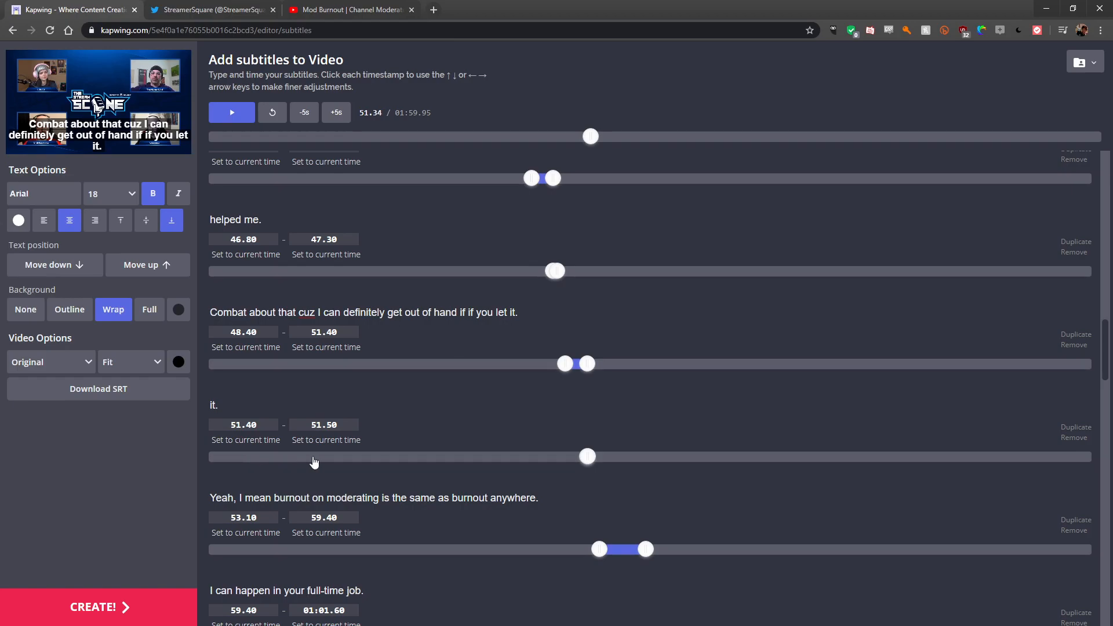
- Remove the separate "it." subtitle line that follows the corrected Combat line
left_click(1073, 438)
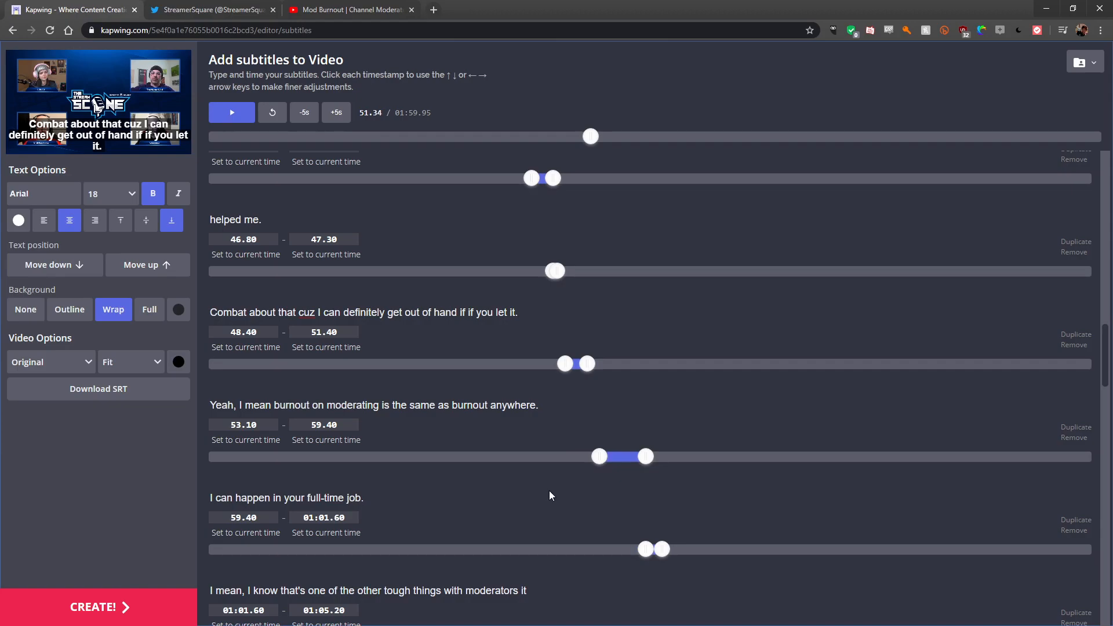
scroll(565, 387, "down", 3)
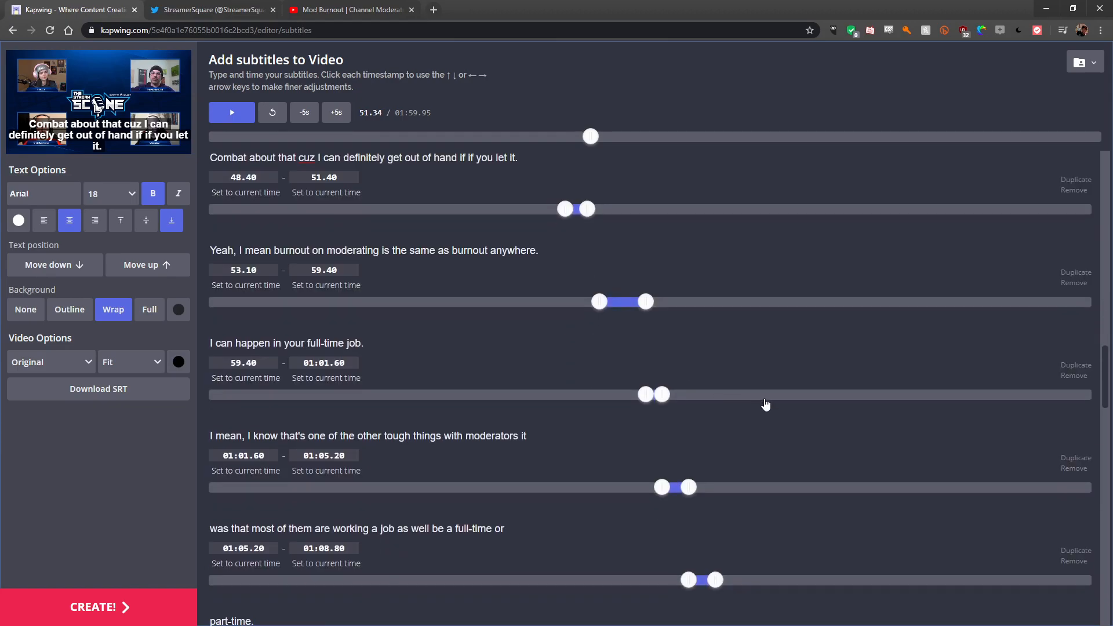
scroll(753, 404, "up", 3)
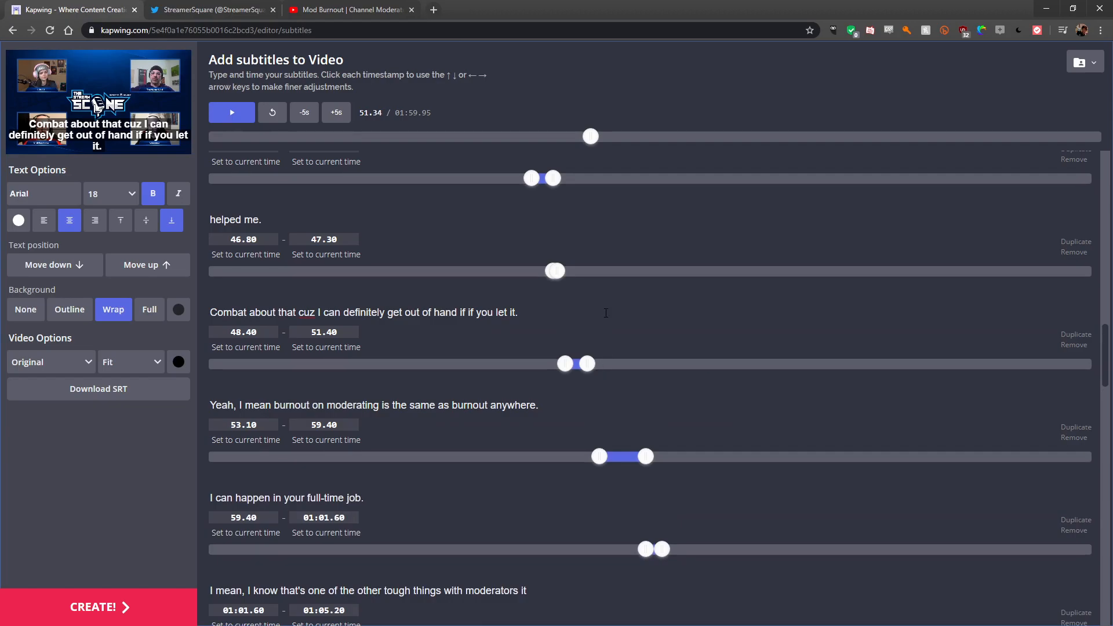
- Scrub the playhead to preview the corrected line around 48 seconds, then return to the start of the video
left_click_drag(590, 144, 571, 144)
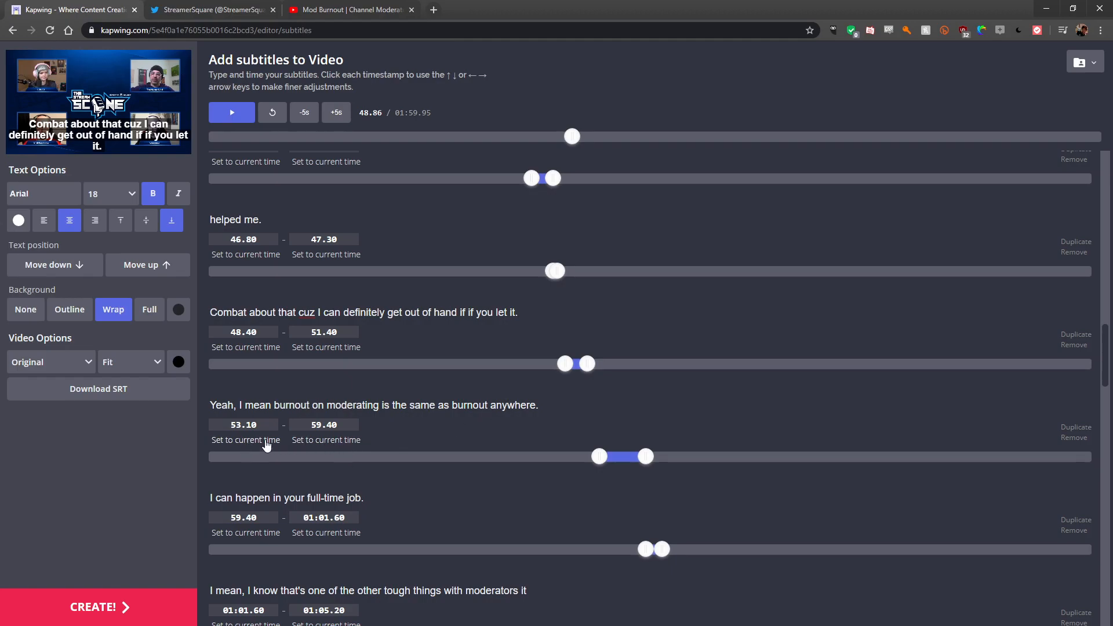
left_click_drag(573, 138, 569, 138)
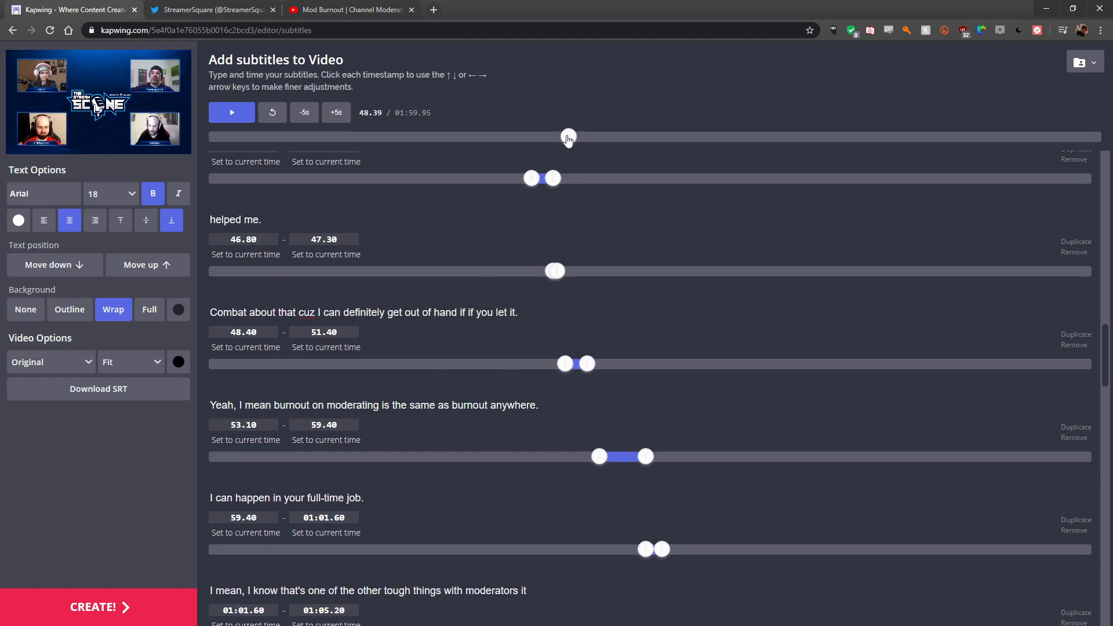
scroll(519, 288, "up", 15)
scroll(519, 288, "up", 8)
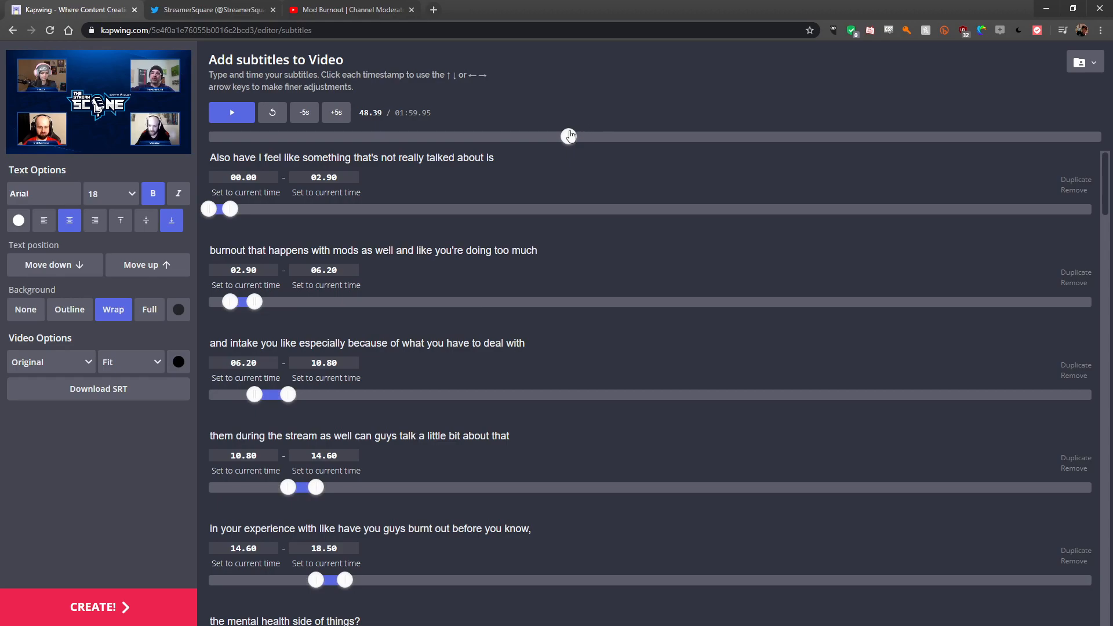
mouse_move(568, 140)
left_mouse_down()
mouse_move(274, 139)
mouse_move(349, 156)
left_mouse_up()
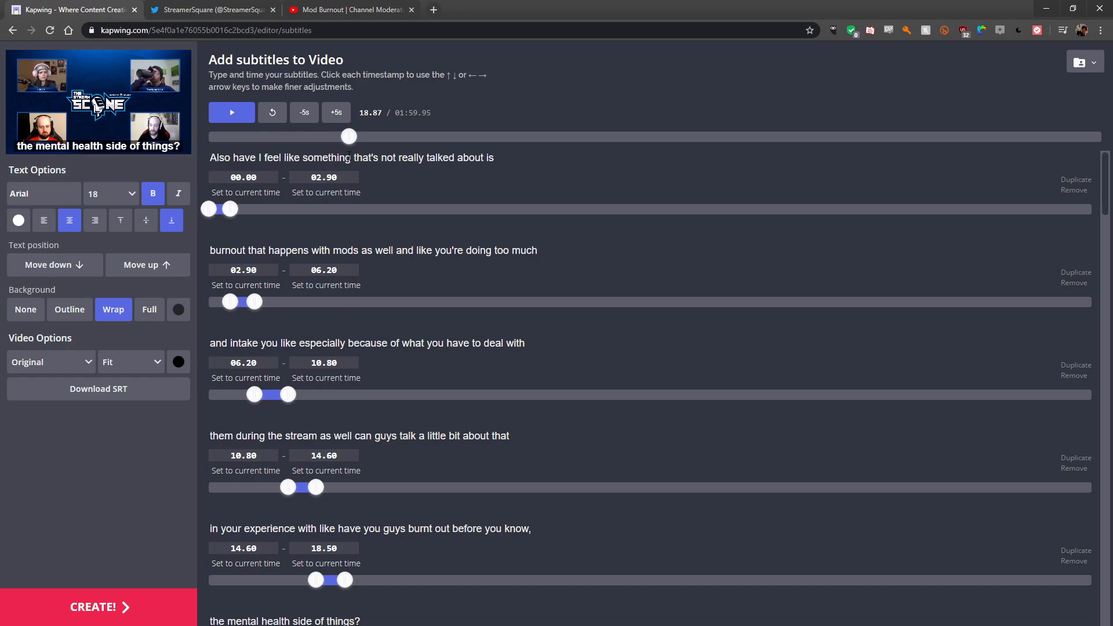
left_click_drag(349, 156, 207, 151)
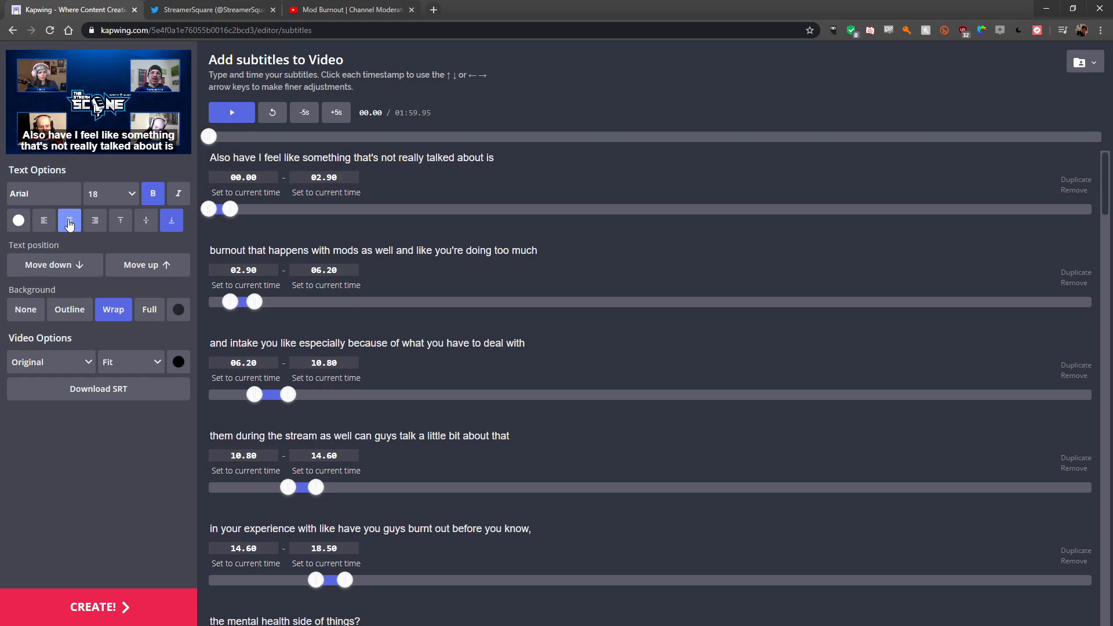
- Keep the Wrap subtitle background and move the subtitle text position up one step
left_click(149, 310)
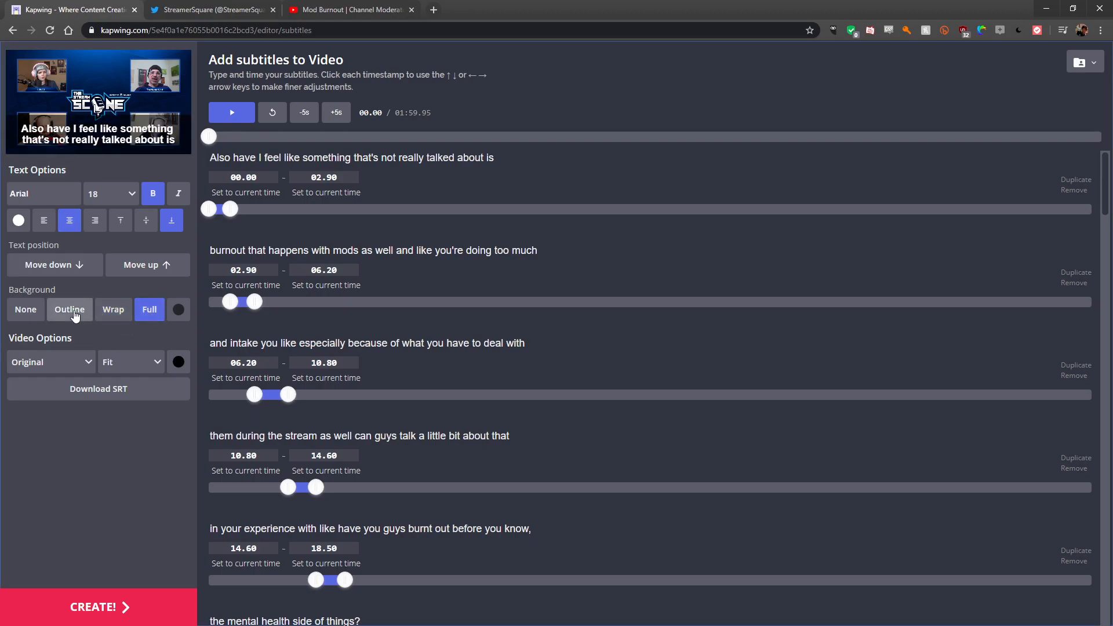
left_click(115, 312)
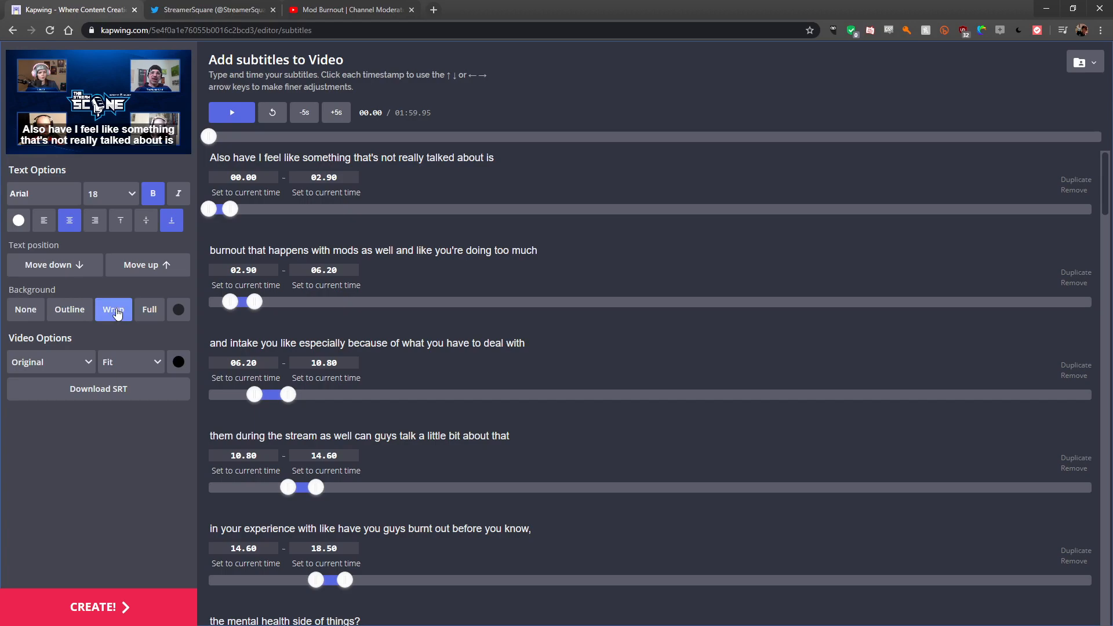
left_click(133, 266)
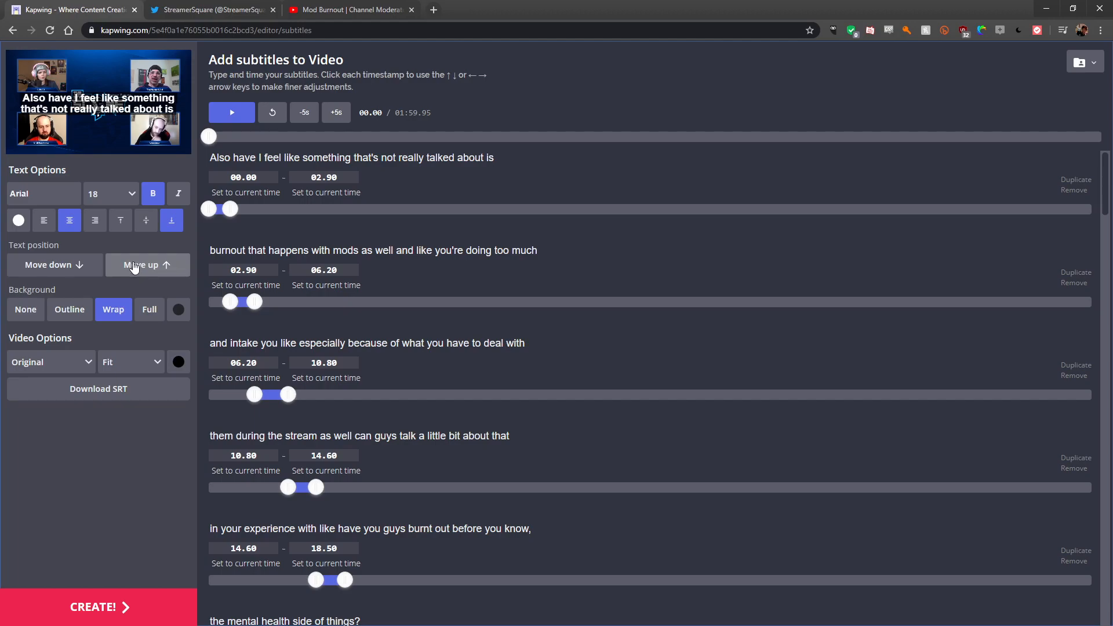
- Create the subtitled video to start rendering it
scroll(417, 362, "down", 20)
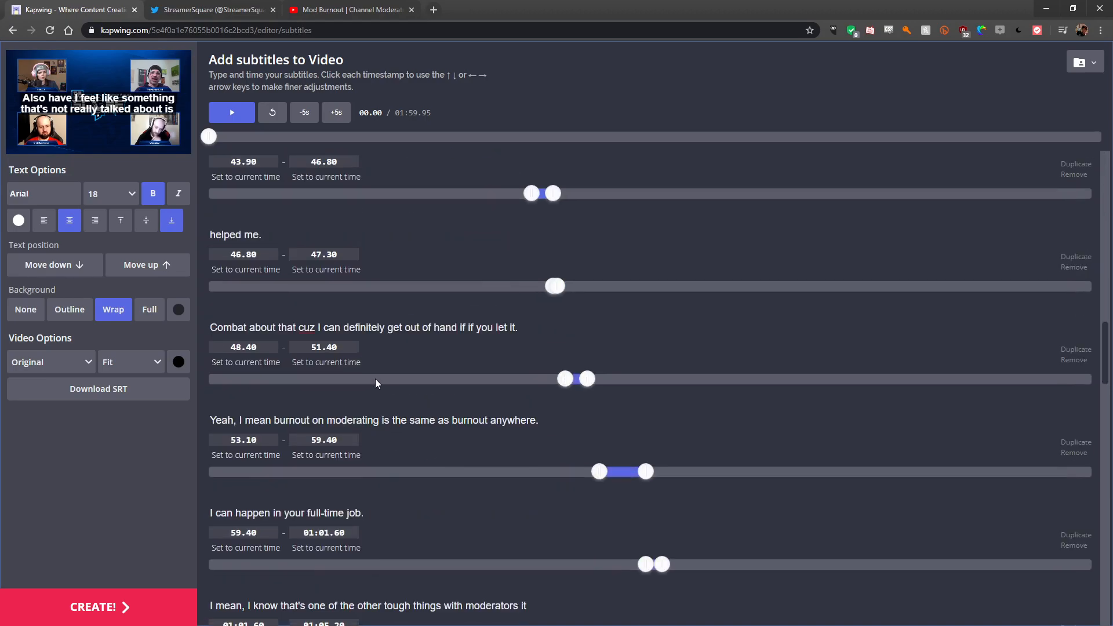
scroll(613, 245, "down", 10)
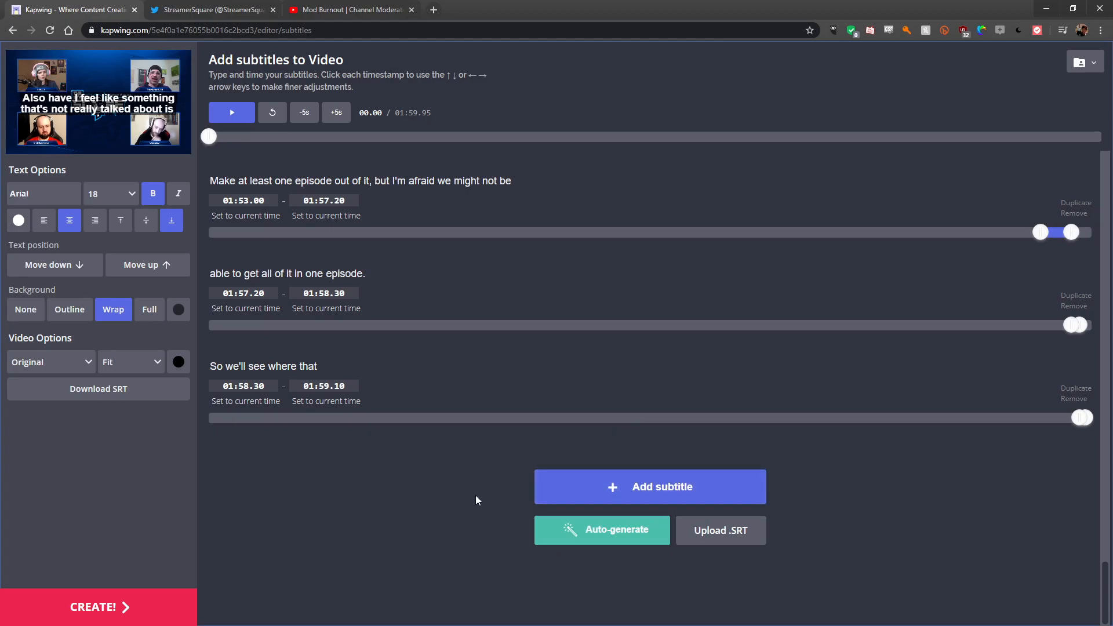
left_click(97, 620)
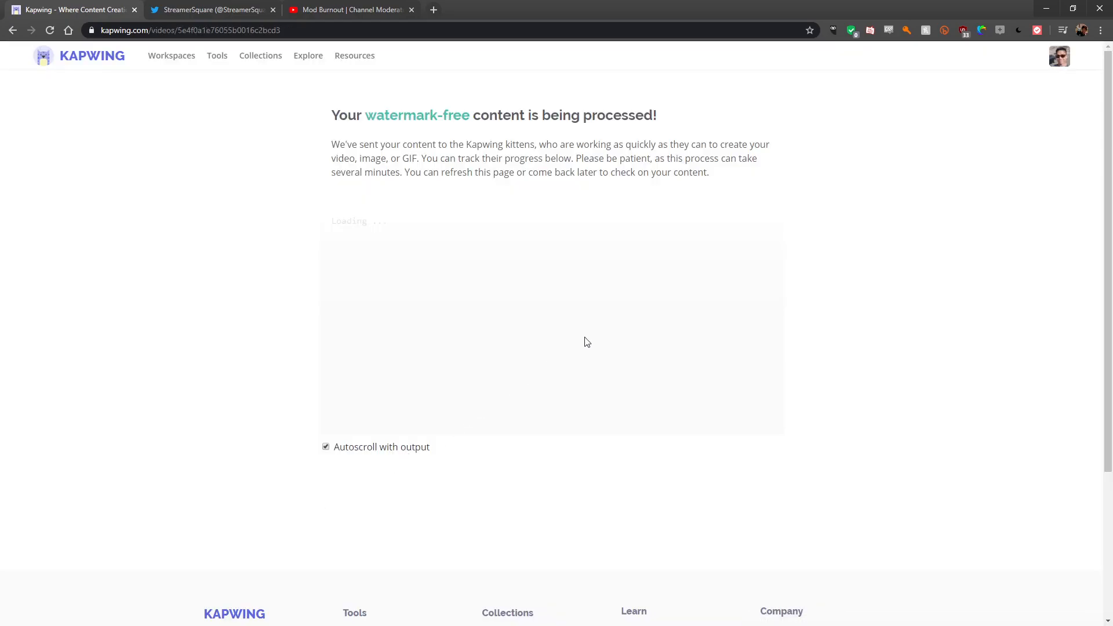
- Go to My Workspace from the account page and open the newest Subtitled Video project to check its processing
left_click_drag(366, 115, 485, 144)
left_click(490, 142)
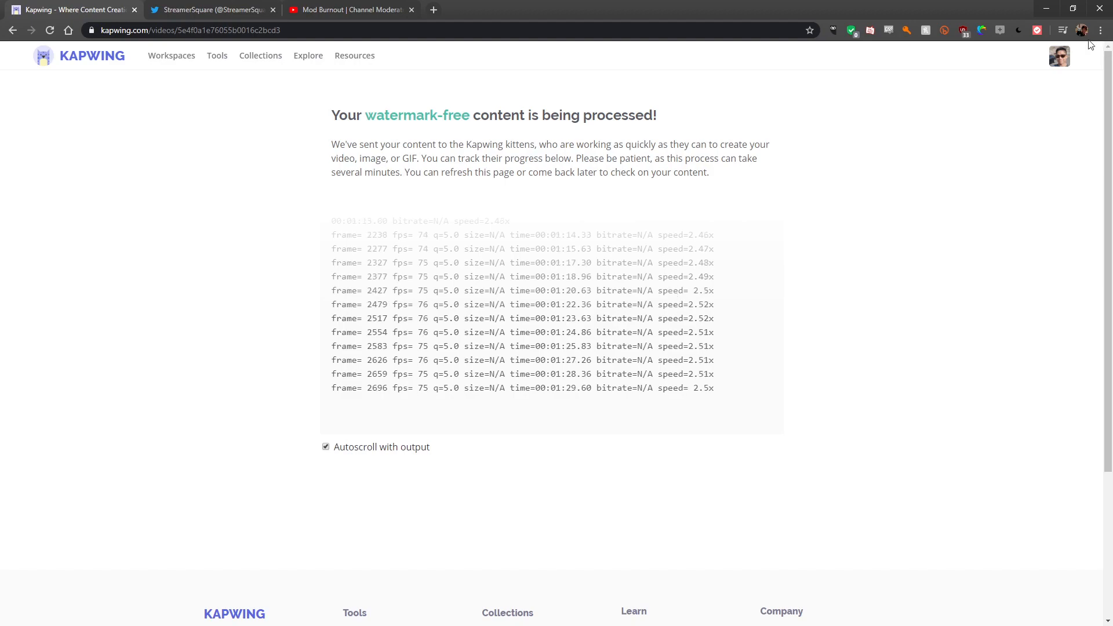
left_click(1059, 55)
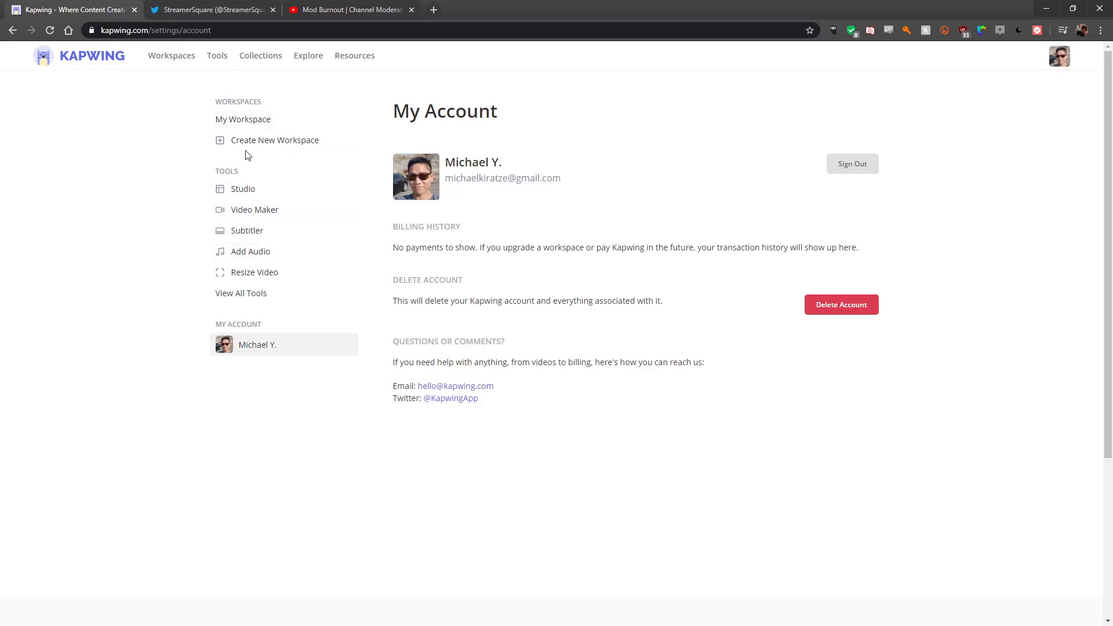
left_click(250, 127)
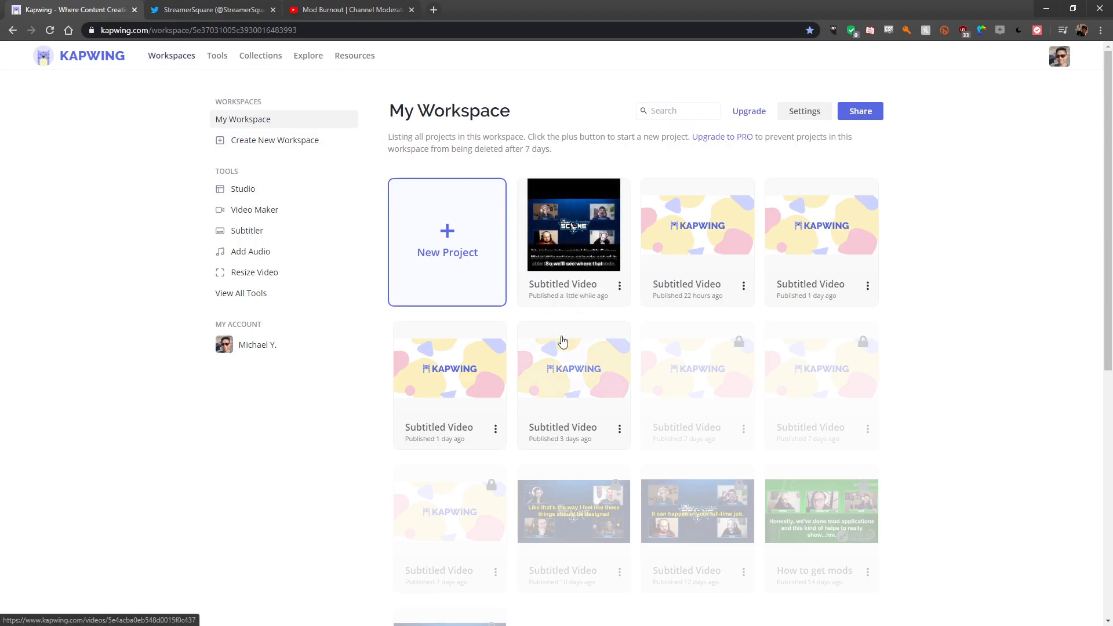
left_click(566, 299)
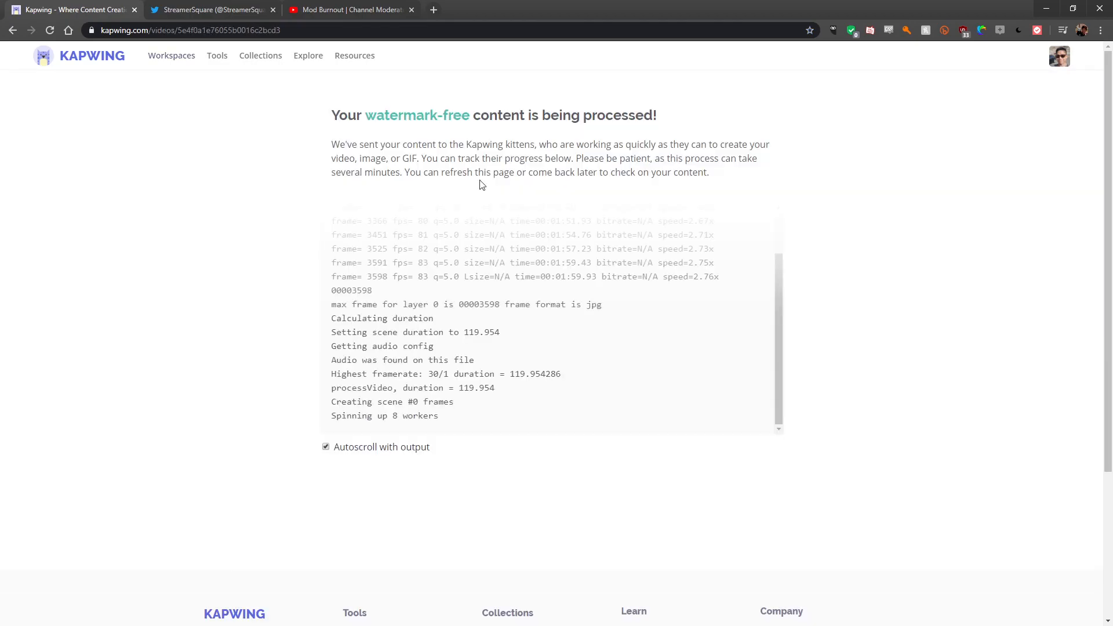